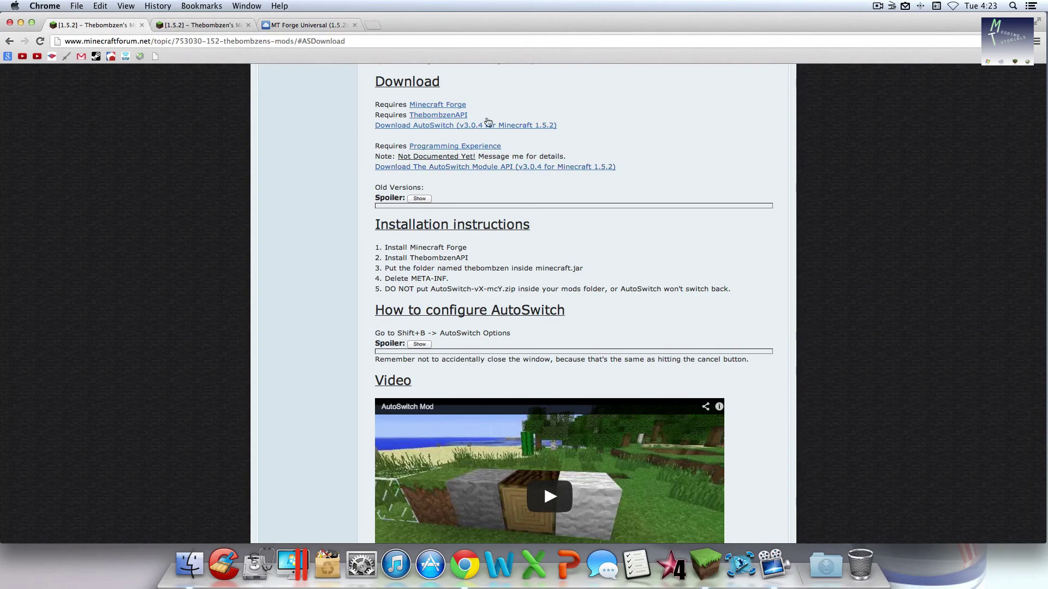
# Review the AutoSwitch download section, the ThebombzenAPI section and the MT Forge Universal (1.5.2) download page.
pyautogui.moveTo(367, 90); pyautogui.dragTo(513, 81)
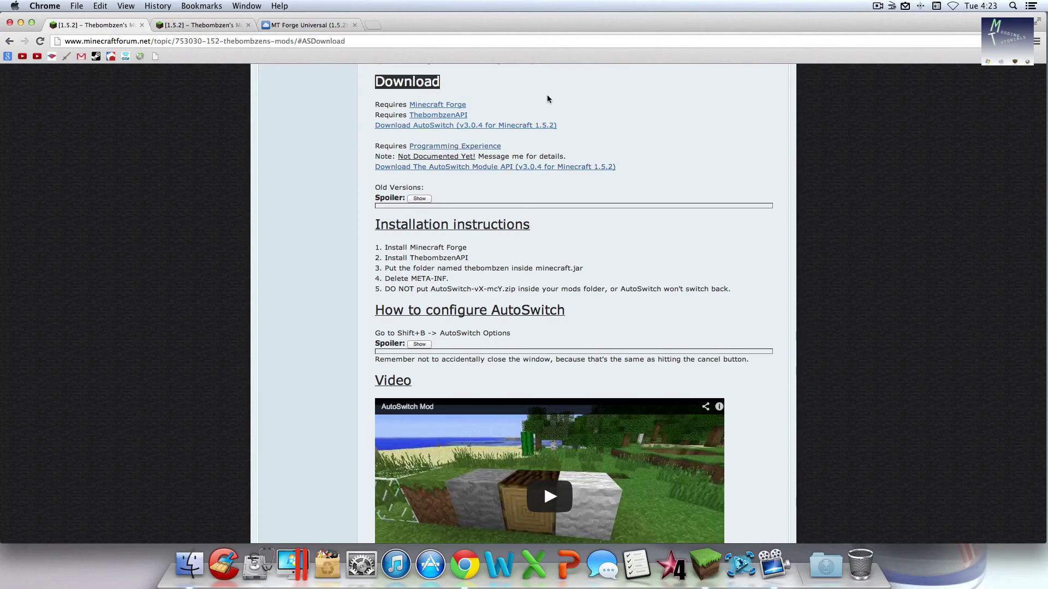
pyautogui.click(183, 28)
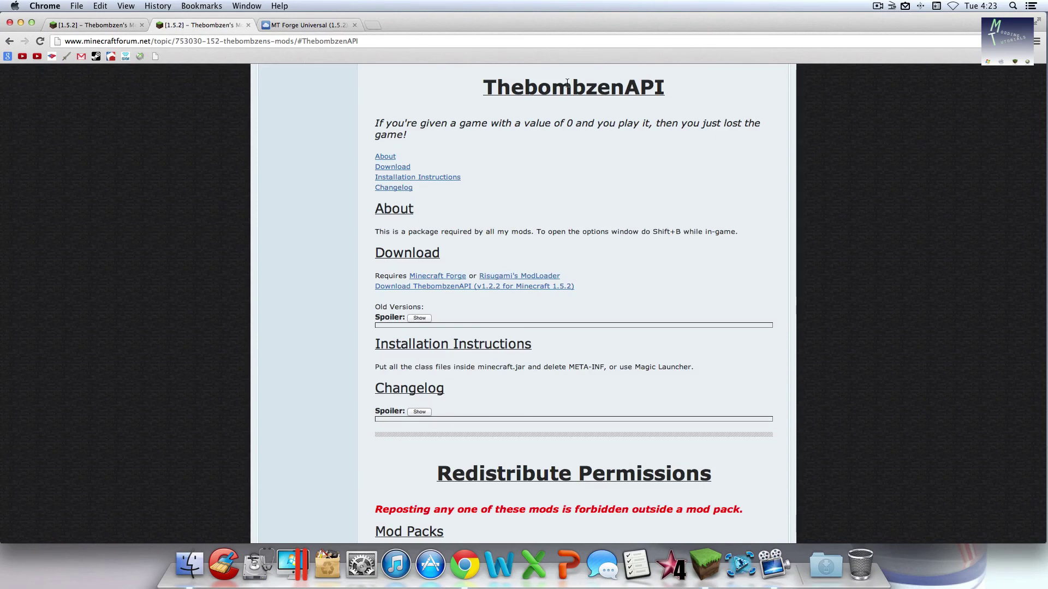
pyautogui.click(305, 25)
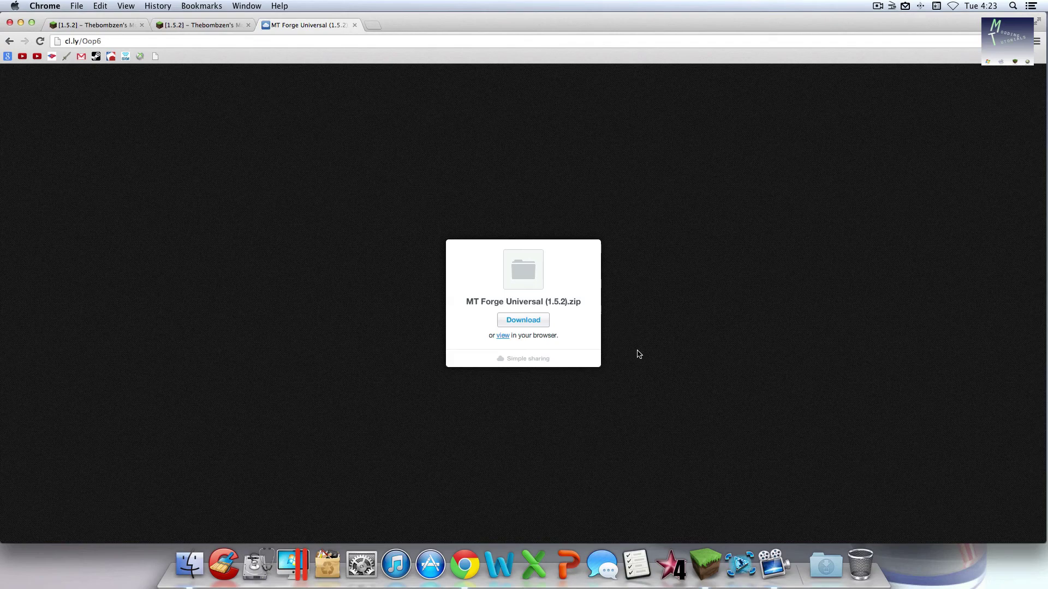
pyautogui.click(85, 28)
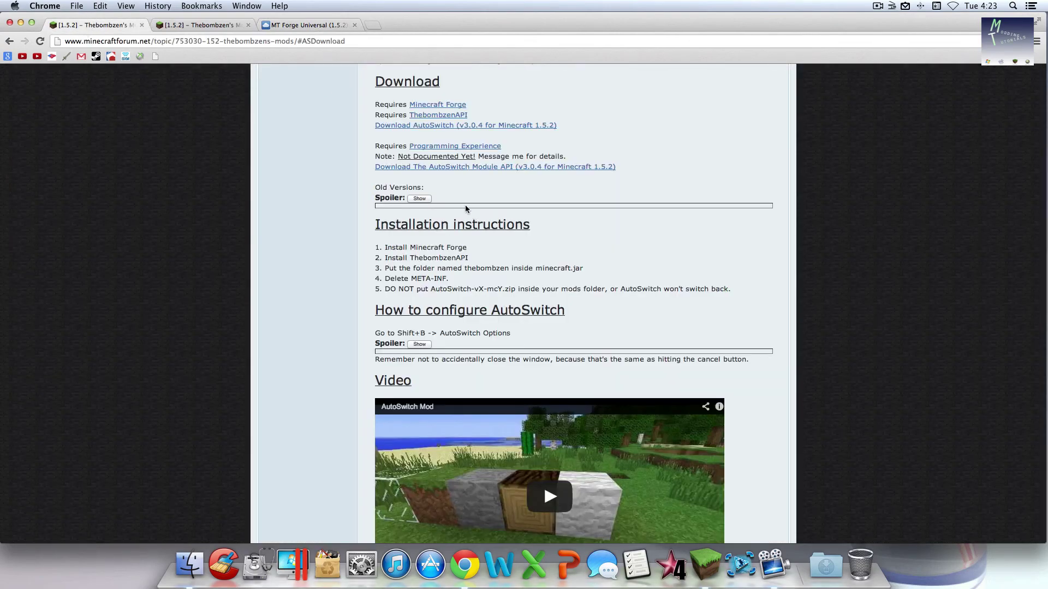
pyautogui.click(200, 25)
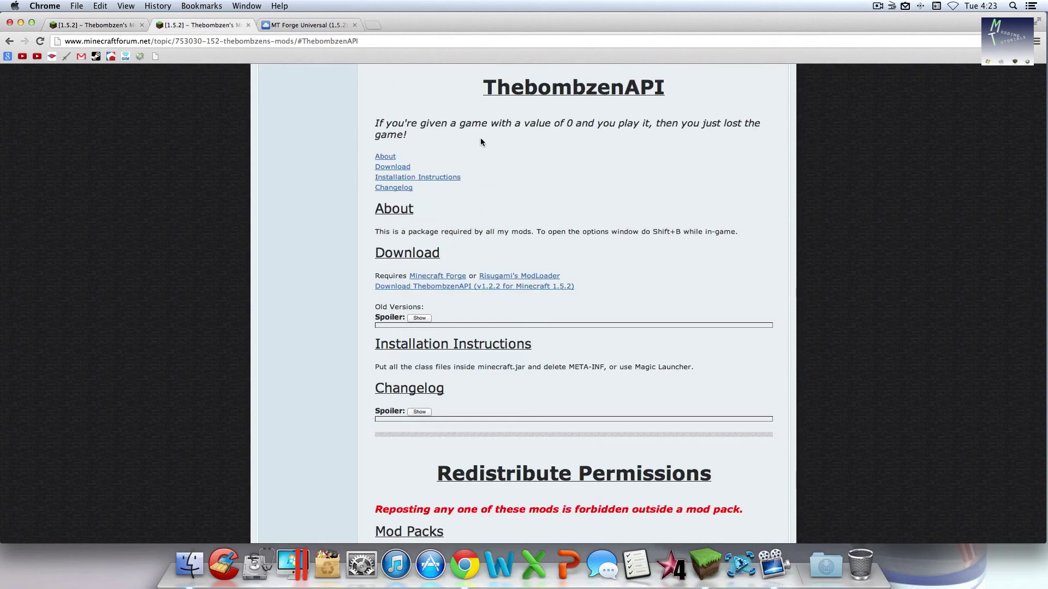
pyautogui.click(103, 26)
pyautogui.click(197, 25)
pyautogui.scroll(1, 606, 232)
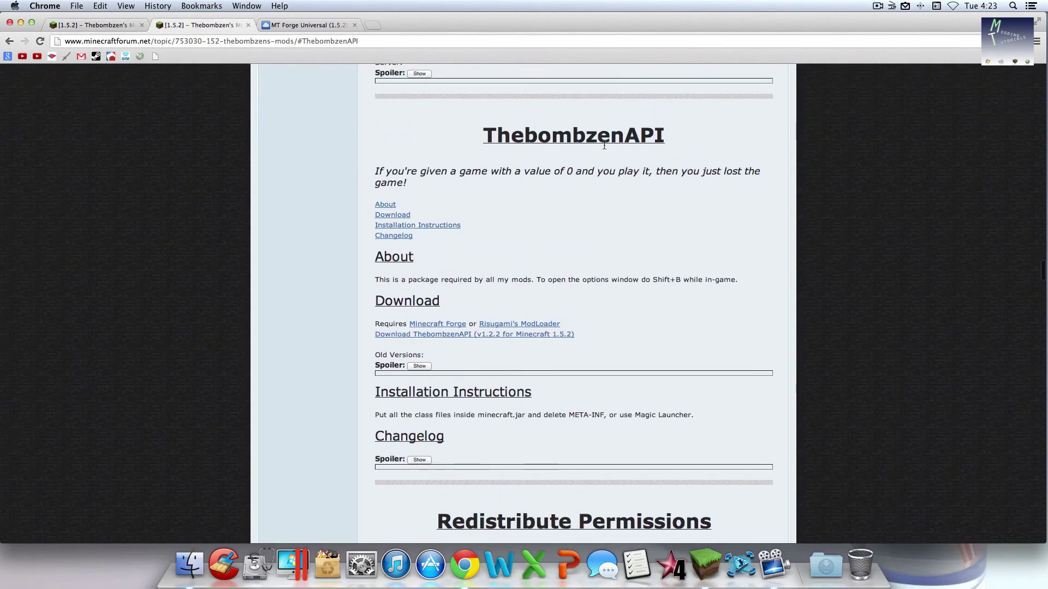
pyautogui.scroll(-1, 604, 148)
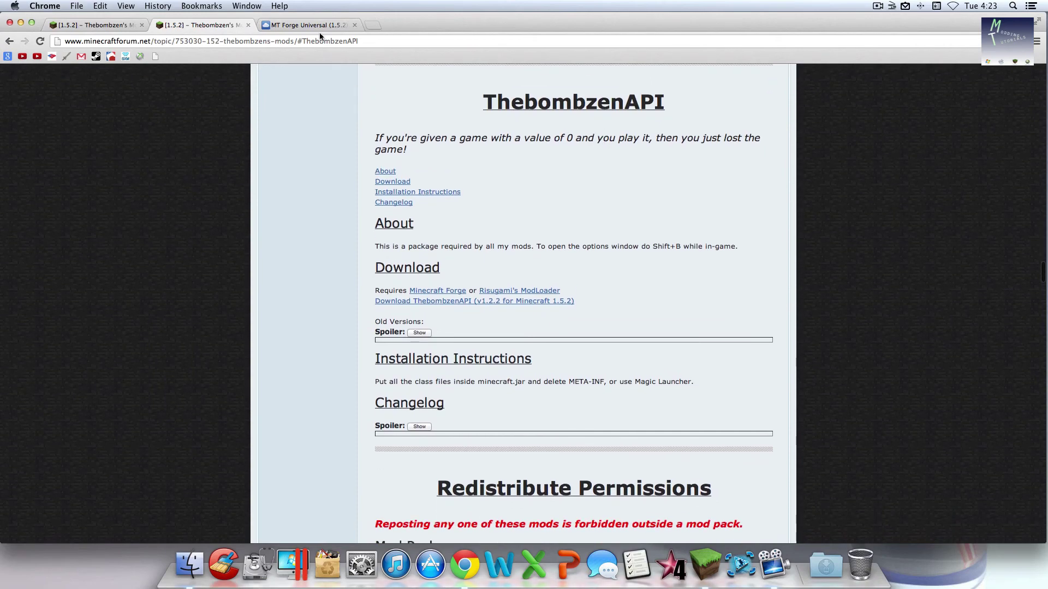
pyautogui.click(101, 25)
pyautogui.click(218, 25)
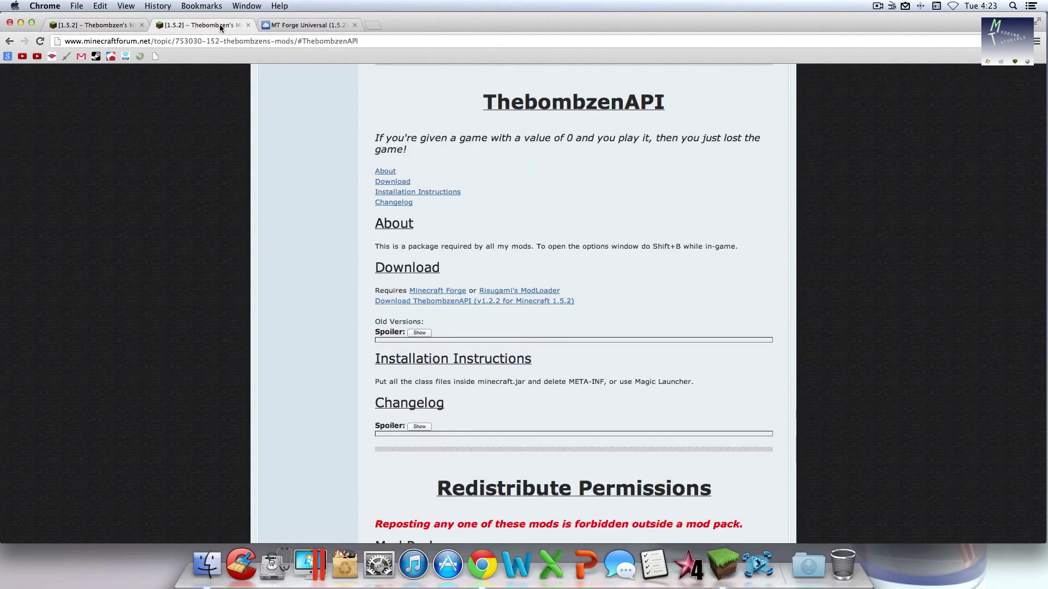
# Follow the download links for AutoSwitch v3.0.4 and ThebombzenAPI v1.2.2 for Minecraft 1.5.2.
pyautogui.click(105, 28)
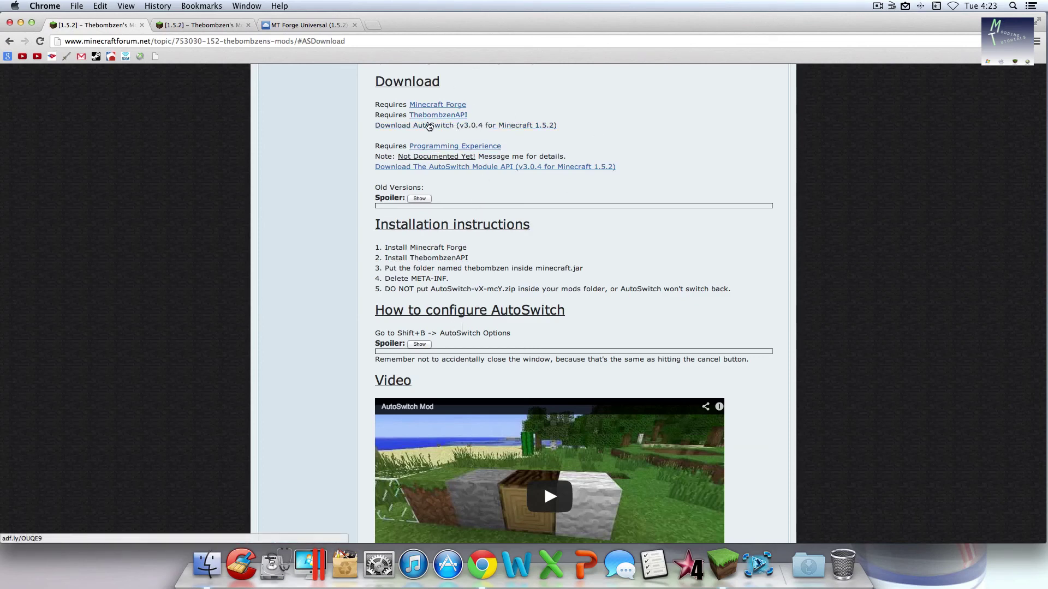
pyautogui.click(498, 130)
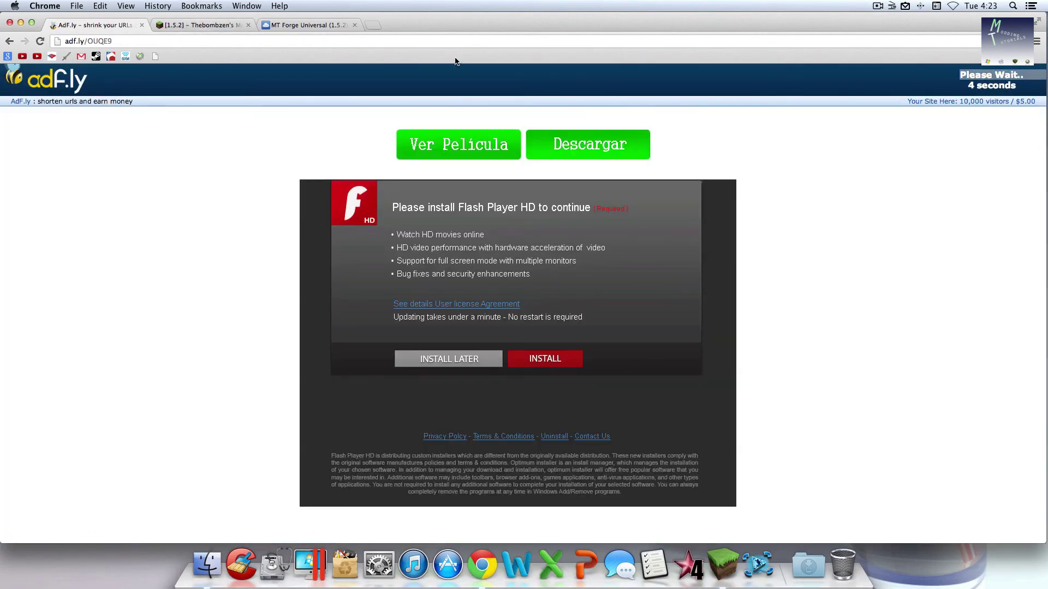
pyautogui.click(201, 25)
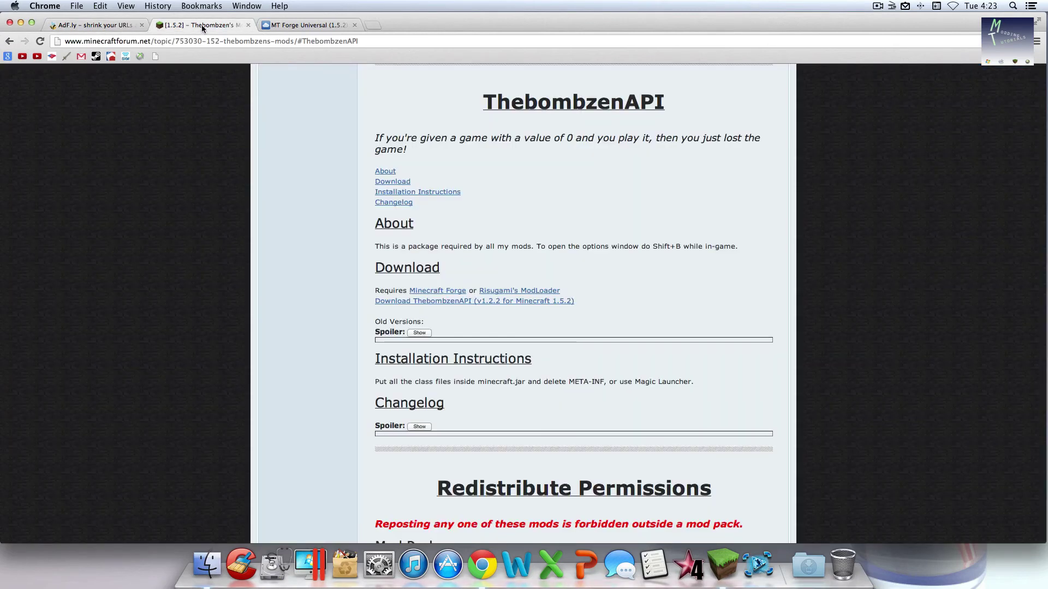
pyautogui.click(478, 307)
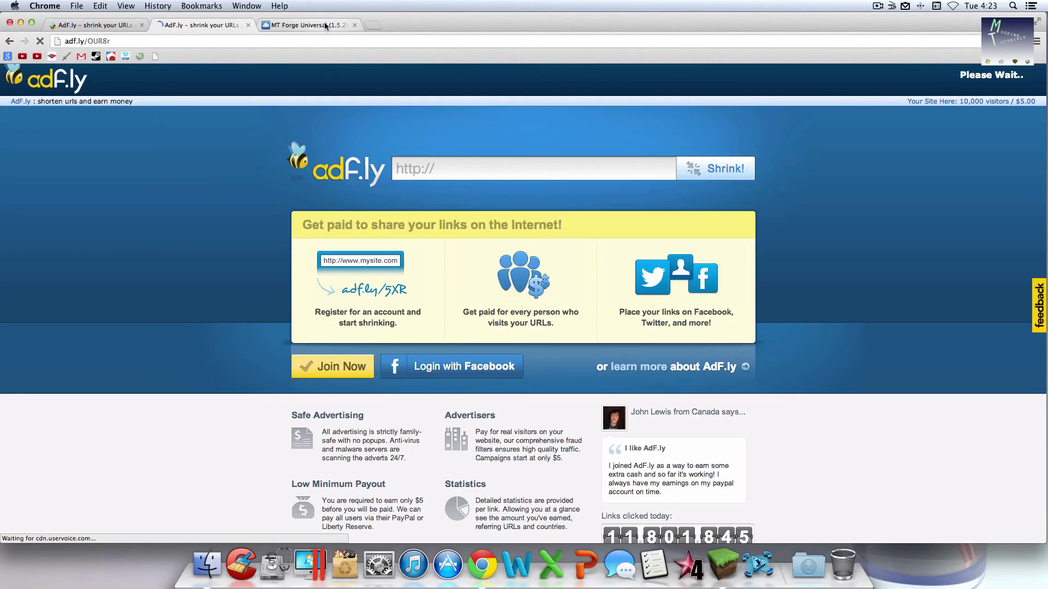
# Download MT Forge Universal (1.5.2).zip, skip the adf.ly ads for the two pending mod downloads, and close the browser window.
pyautogui.click(325, 25)
pyautogui.click(529, 325)
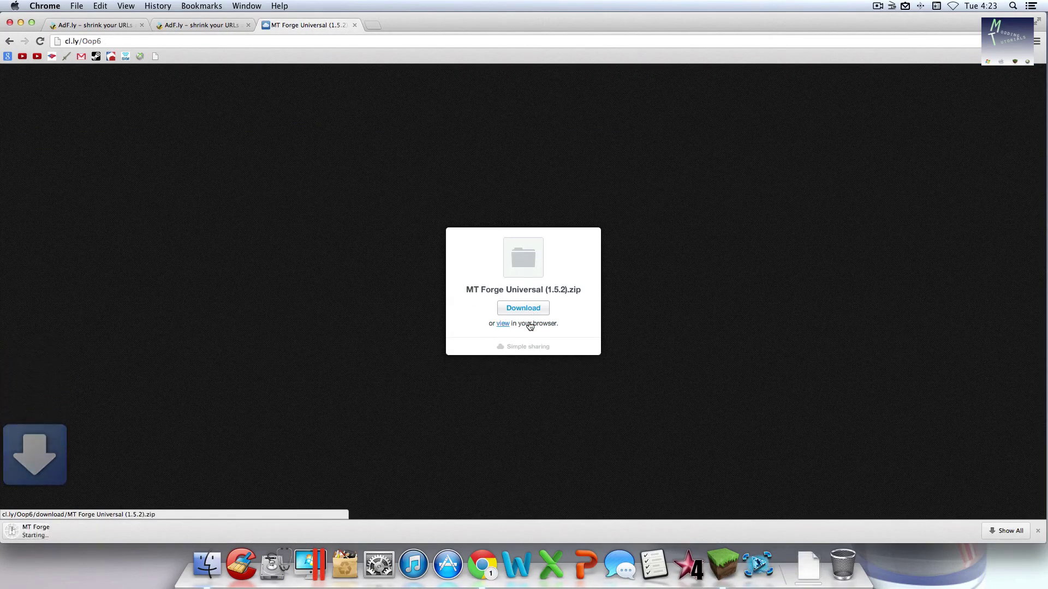
pyautogui.click(113, 25)
pyautogui.click(1007, 80)
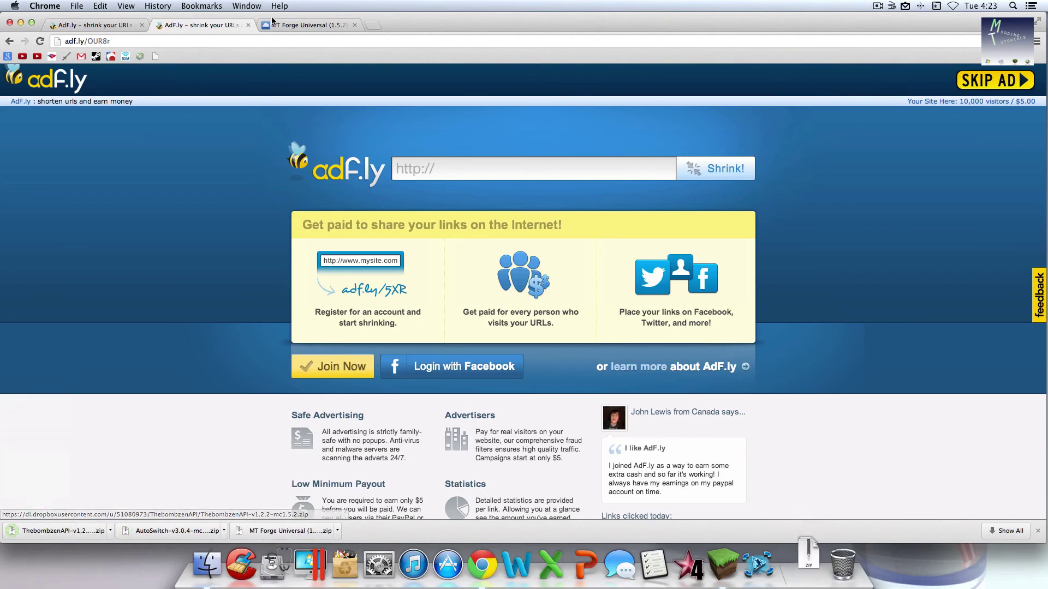
pyautogui.click(10, 24)
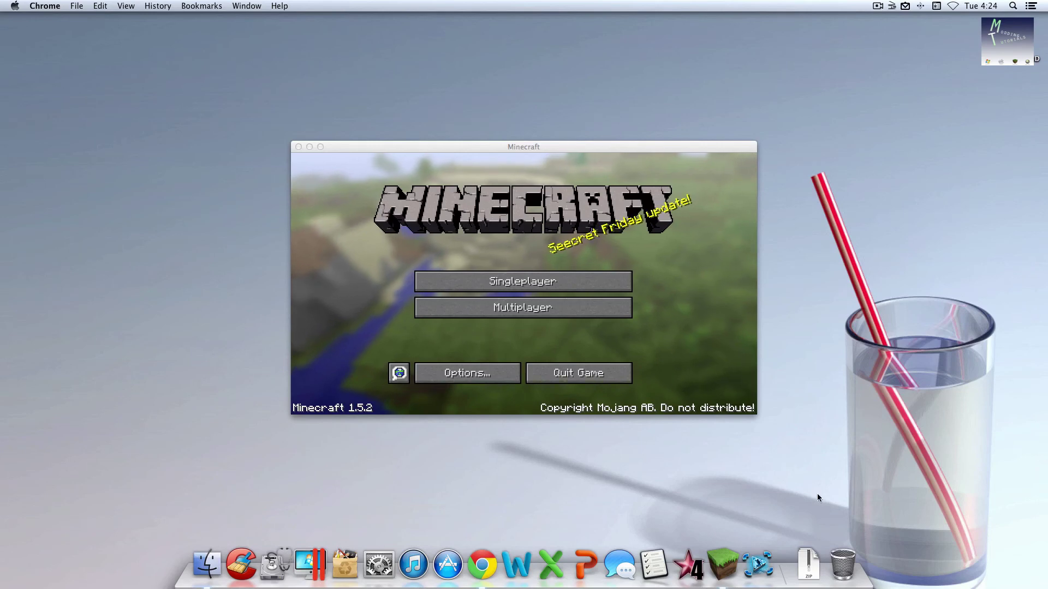
# Move the ThebombzenAPI, MT Forge Universal and AutoSwitch zip files from the Downloads folder to the desktop and close the Finder window.
pyautogui.click(808, 564)
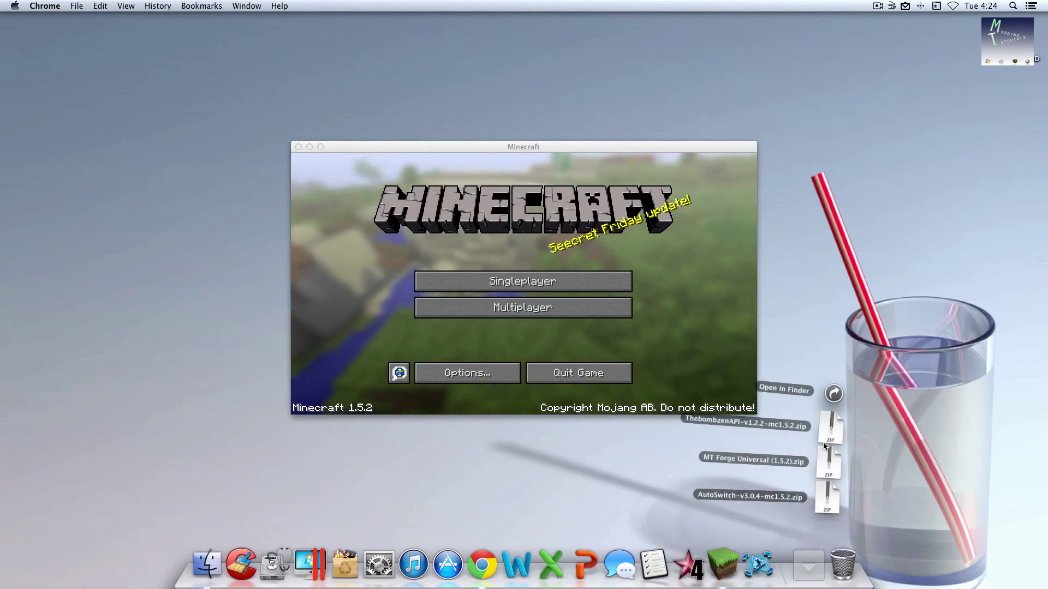
pyautogui.click(234, 497)
pyautogui.click(207, 564)
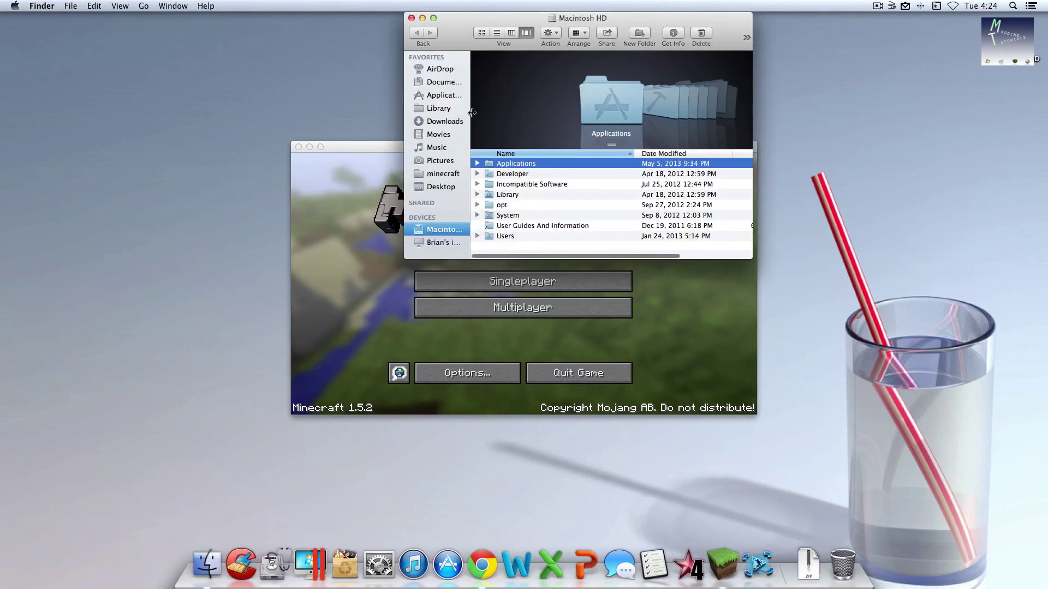
pyautogui.click(434, 121)
pyautogui.press('super+a')
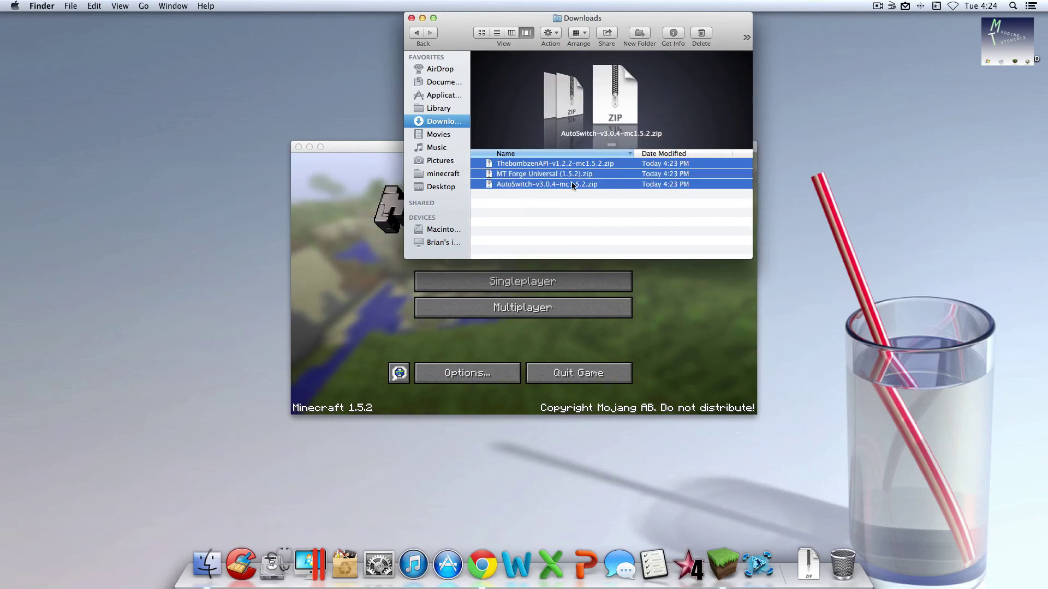
pyautogui.moveTo(546, 173); pyautogui.dragTo(1031, 136)
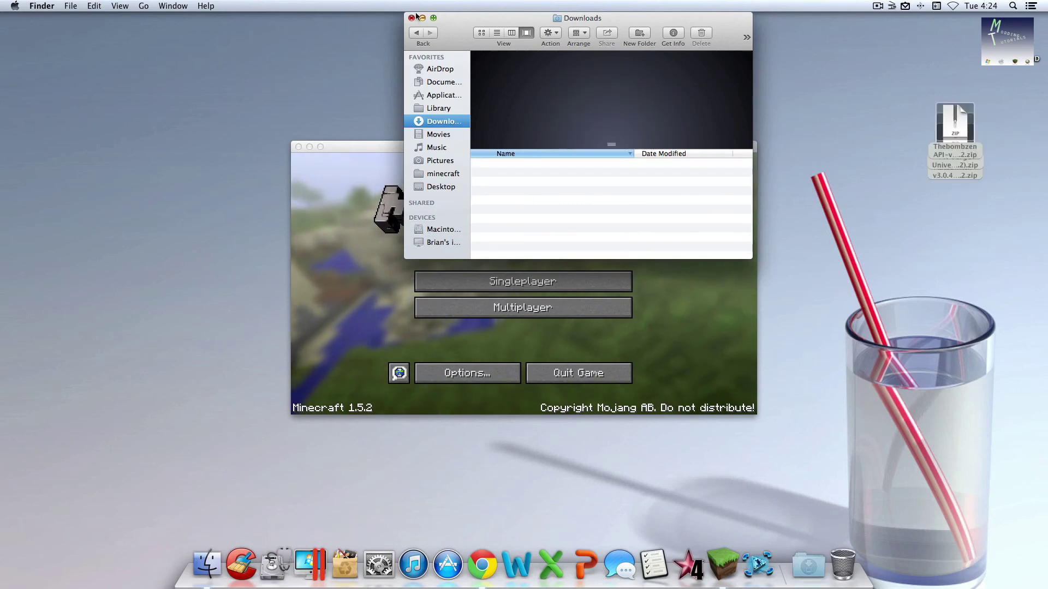
pyautogui.click(412, 18)
# Spread the three stacked zip files apart on the desktop, with MT Forge Universal separate from the two mod zips, and align them.
pyautogui.click(955, 126)
pyautogui.moveTo(955, 125); pyautogui.dragTo(1022, 96)
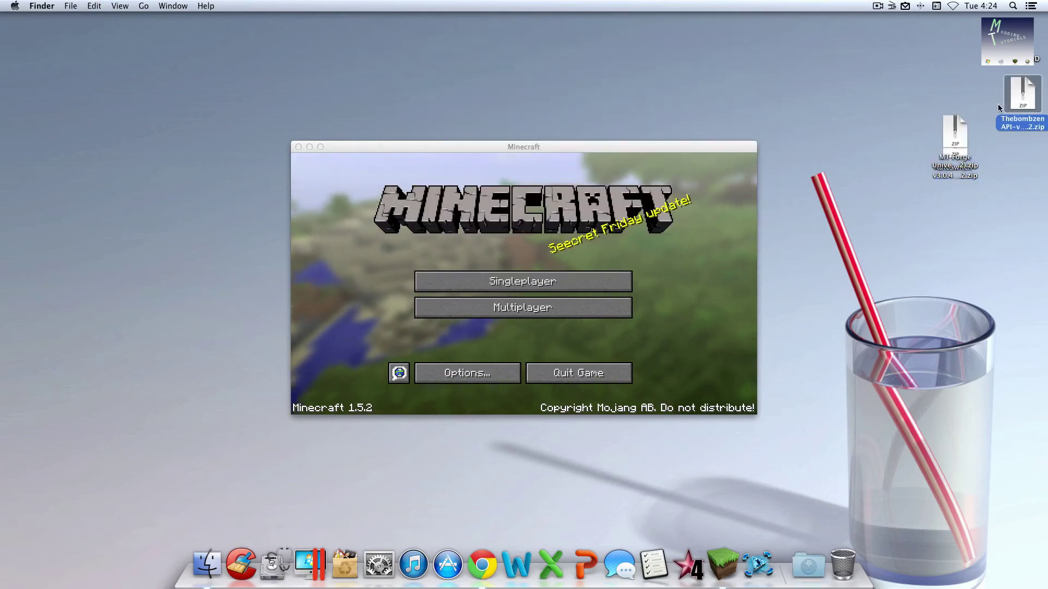
pyautogui.moveTo(960, 139); pyautogui.dragTo(1031, 156)
pyautogui.moveTo(958, 143); pyautogui.dragTo(1028, 221)
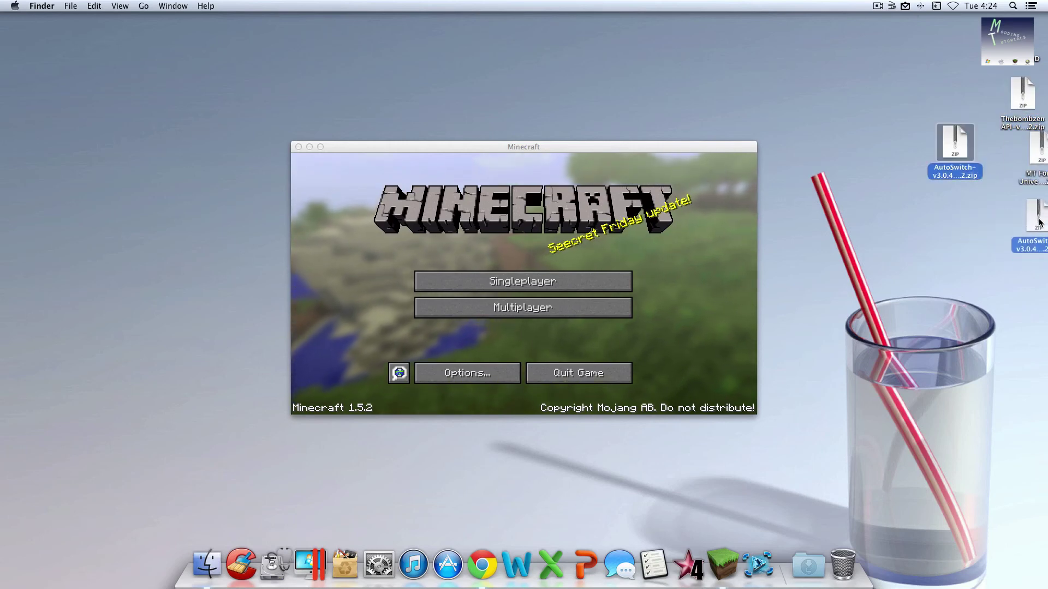
pyautogui.moveTo(1036, 153); pyautogui.dragTo(905, 90)
pyautogui.moveTo(1037, 218); pyautogui.dragTo(1022, 156)
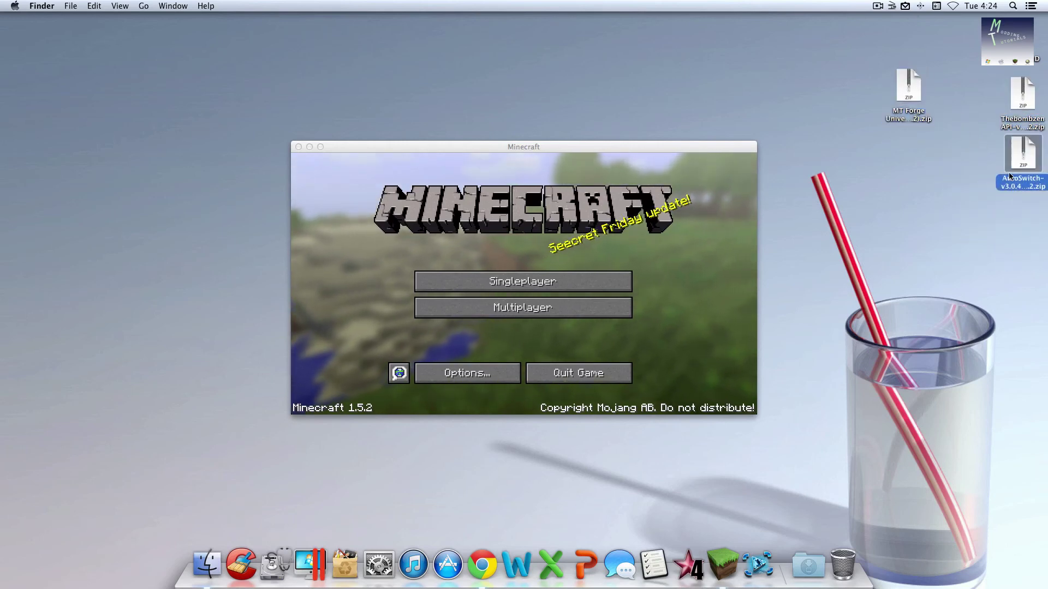
pyautogui.rightClick(963, 228)
pyautogui.click(940, 245)
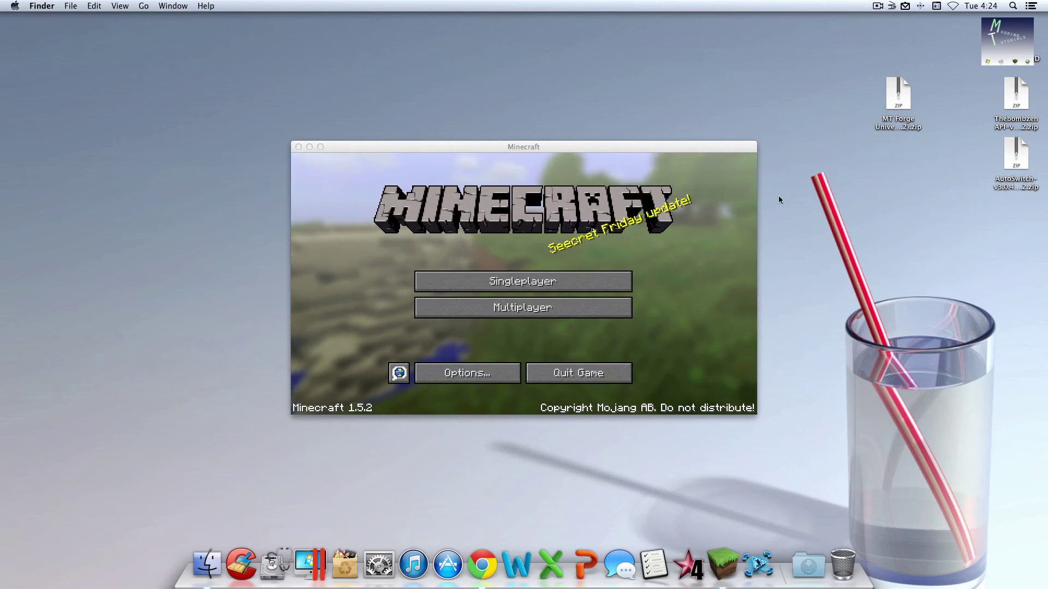
# Close the Minecraft game window and quit Chrome.
pyautogui.click(300, 146)
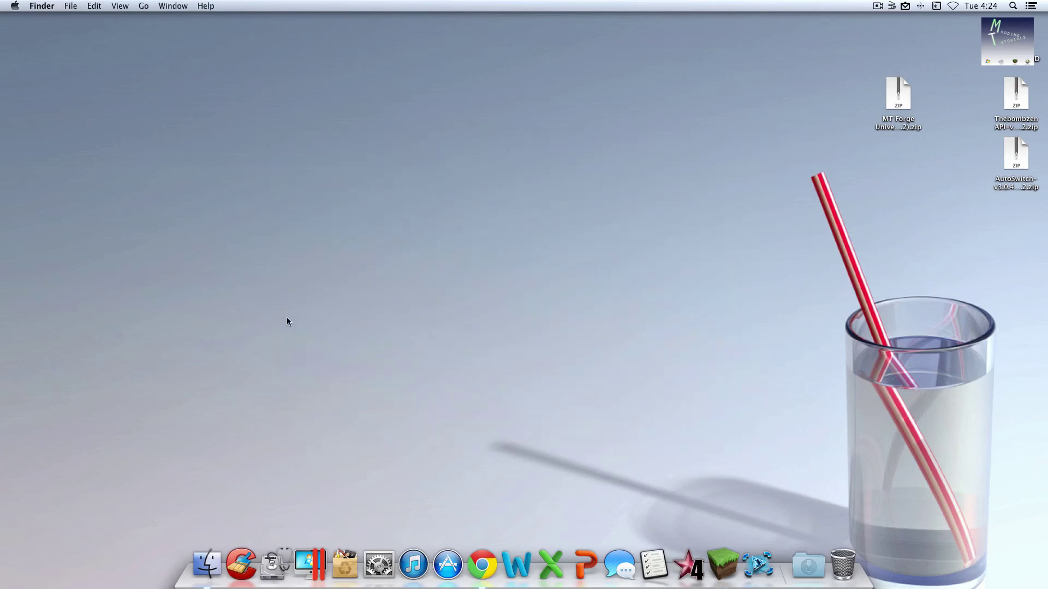
pyautogui.rightClick(483, 551)
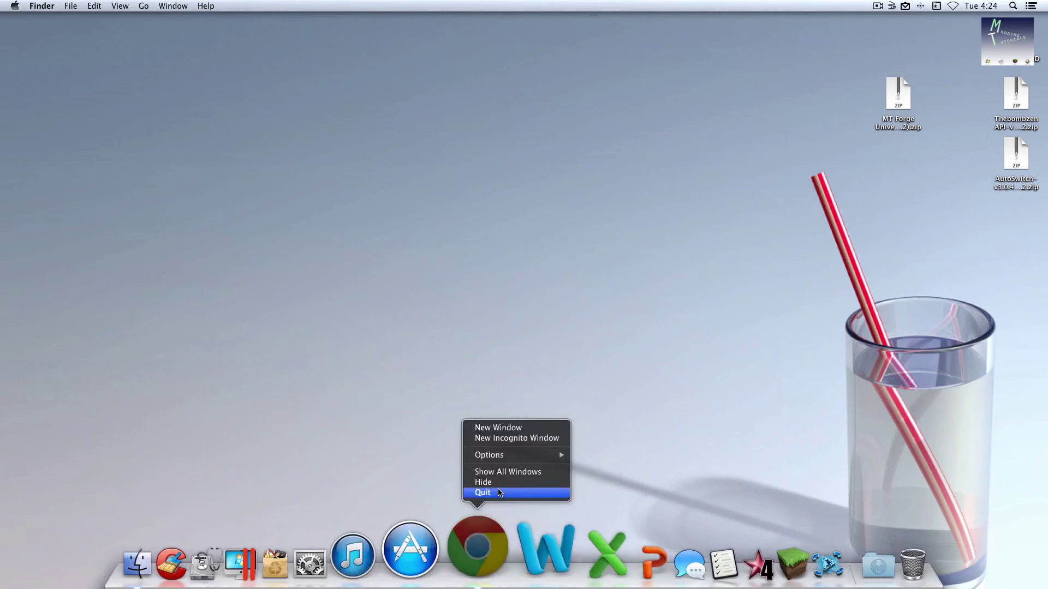
pyautogui.click(502, 490)
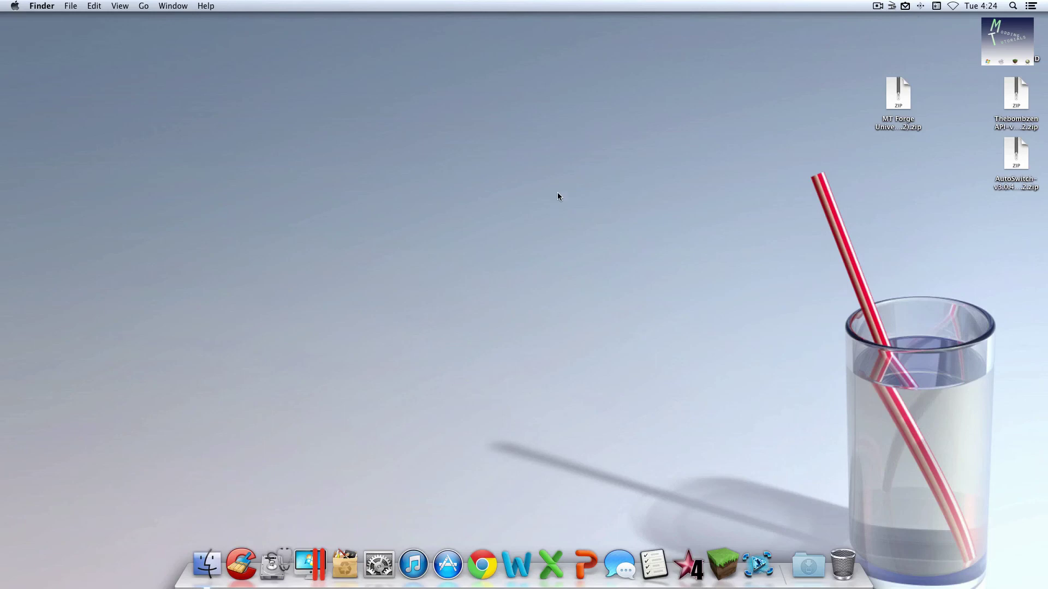
# Open the ~/Library folder with Go to Folder and close its window again.
pyautogui.click(147, 7)
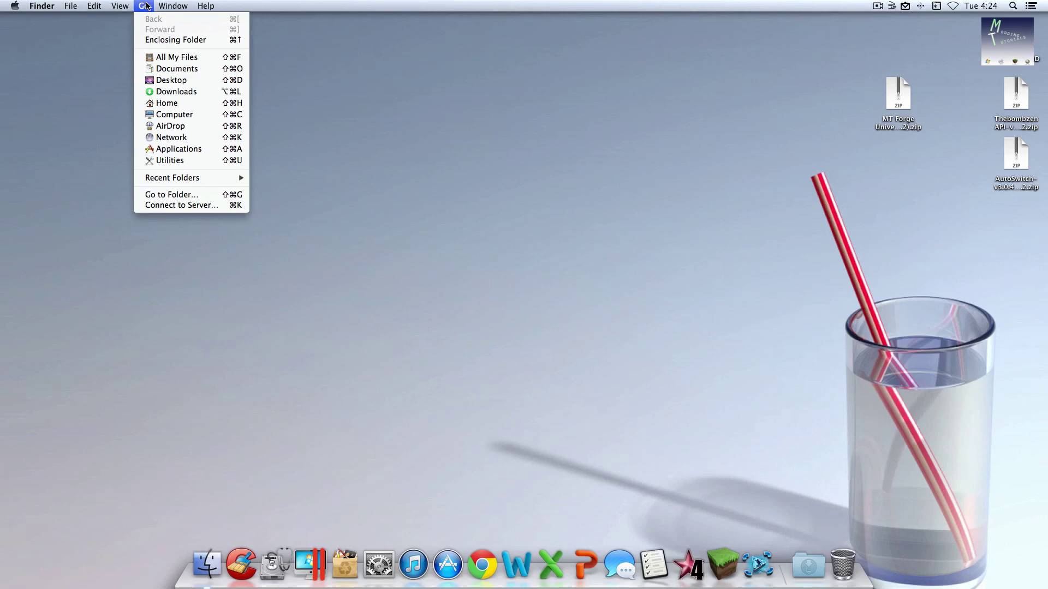
pyautogui.press('alt')
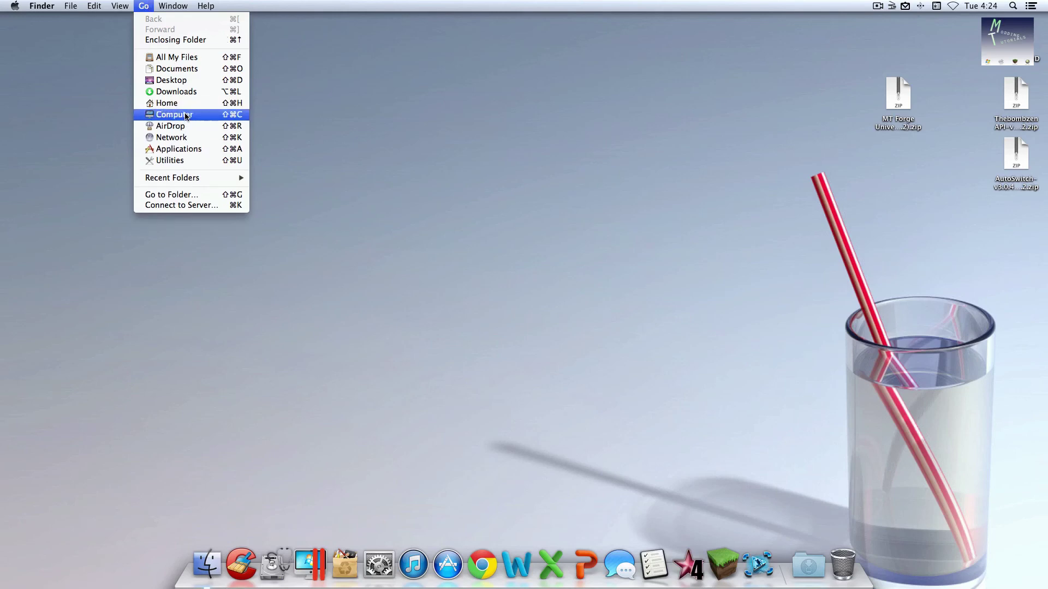
pyautogui.press('alt')
pyautogui.press('alt')
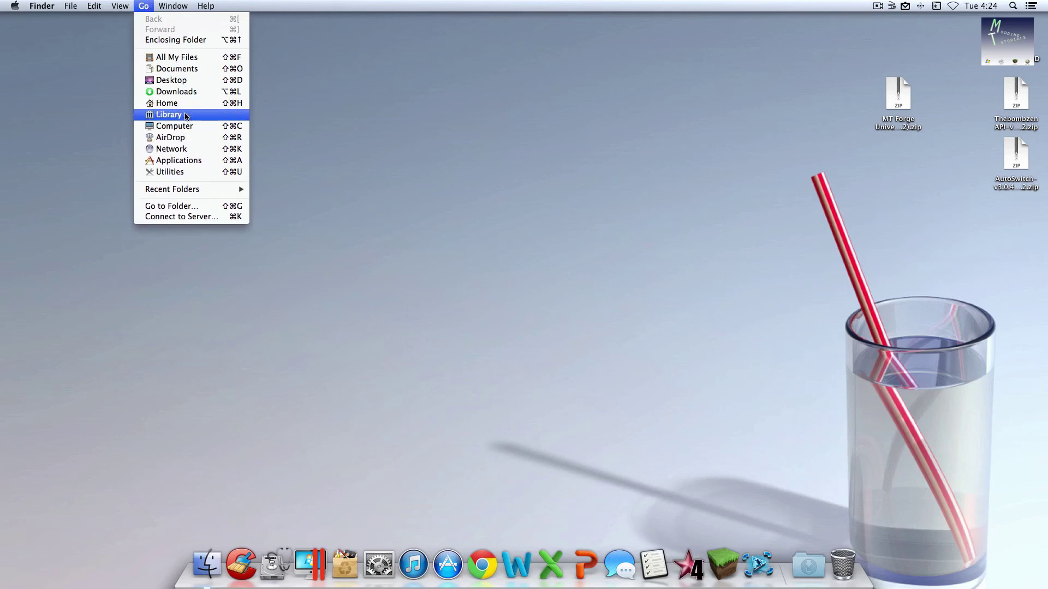
pyautogui.click(193, 196)
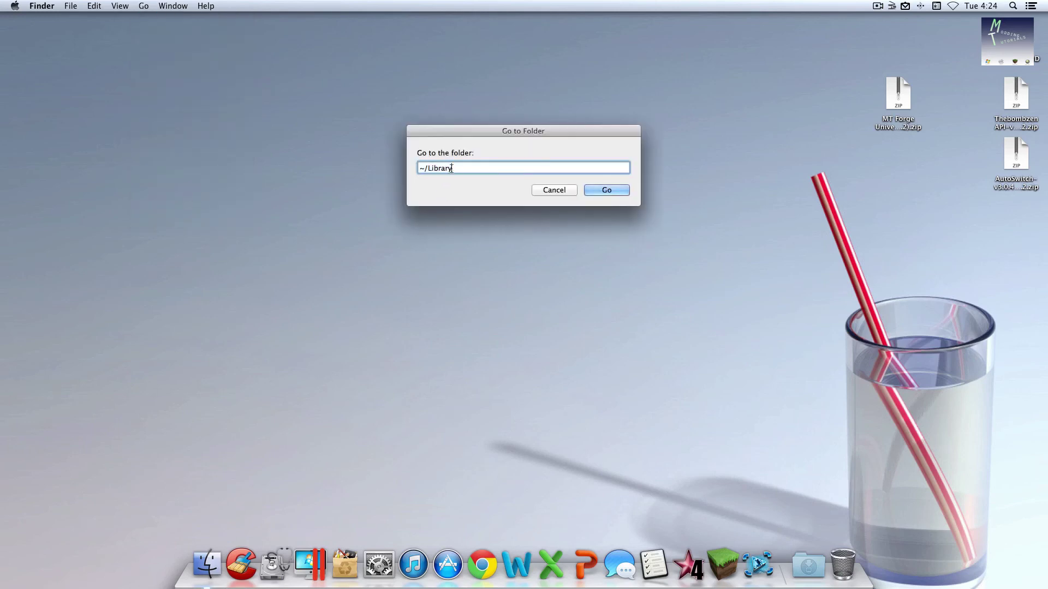
pyautogui.click(587, 188)
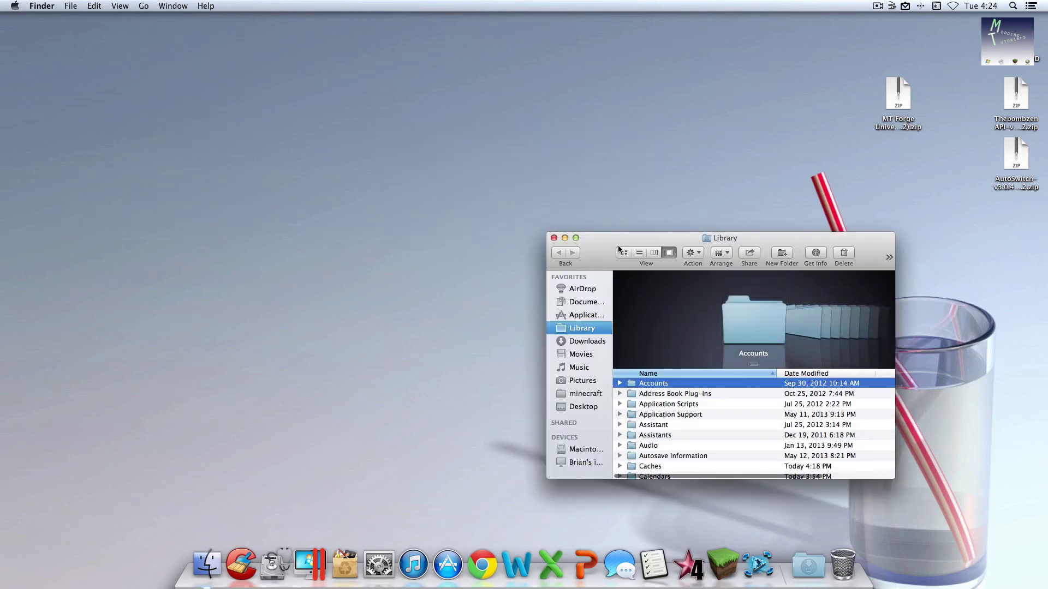
pyautogui.moveTo(600, 238); pyautogui.dragTo(417, 92)
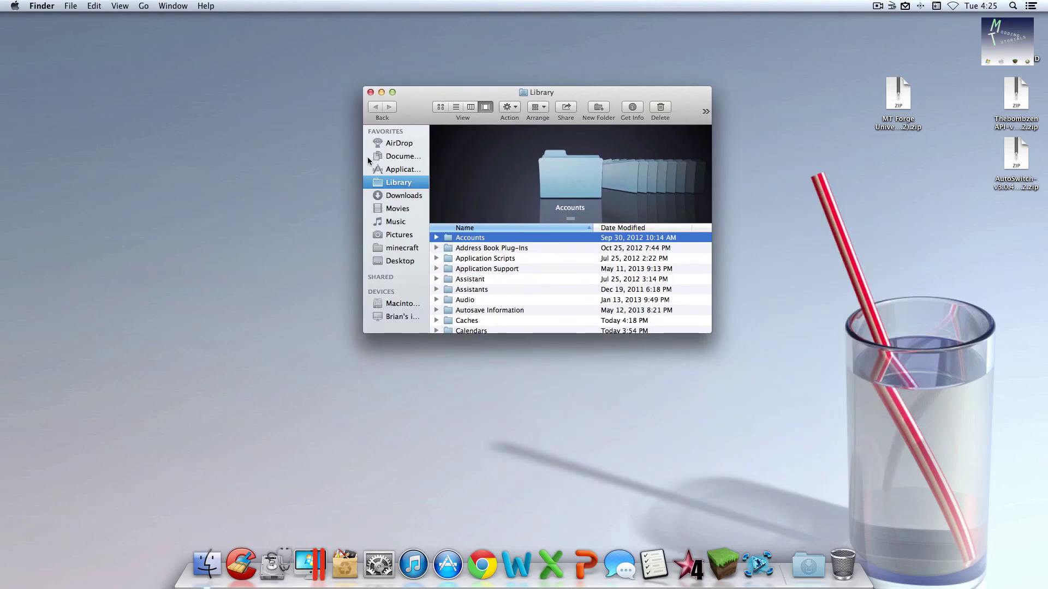
pyautogui.click(370, 92)
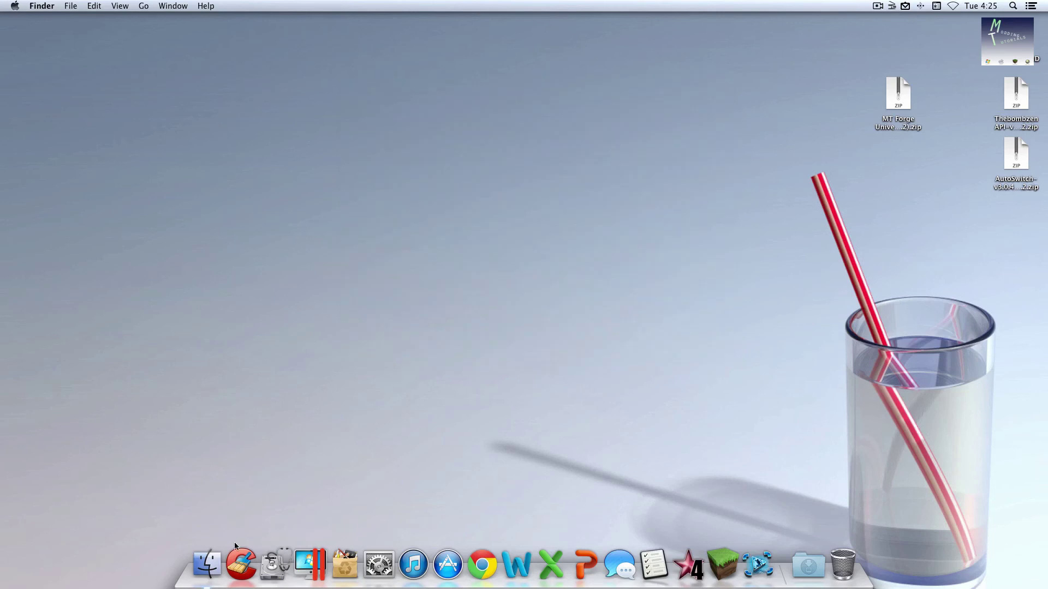
# Open the Application Support folder inside Library in a new Finder window.
pyautogui.click(206, 551)
pyautogui.click(446, 108)
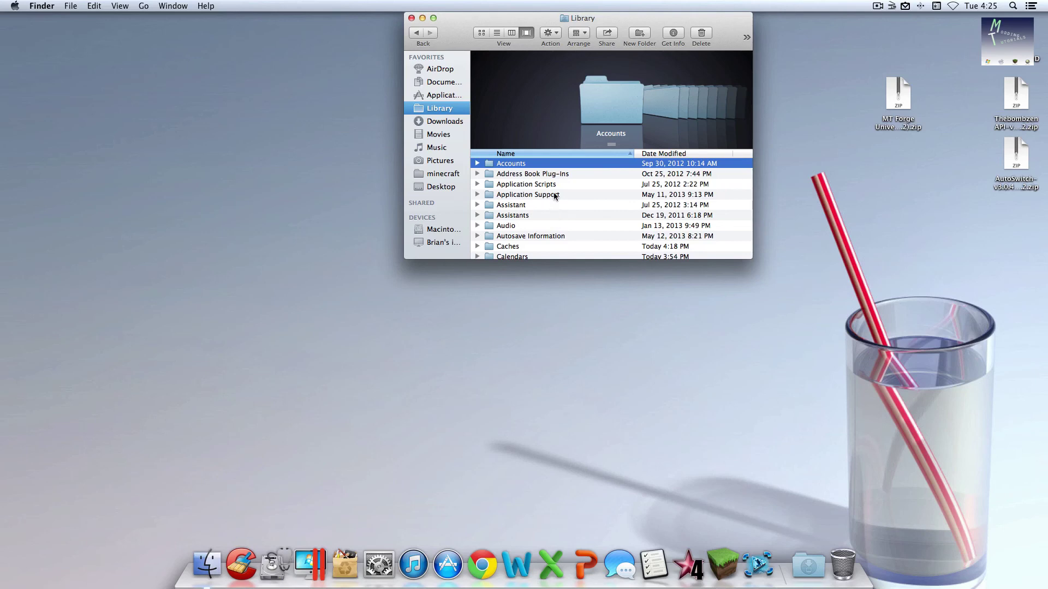
pyautogui.click(527, 196)
pyautogui.doubleClick(528, 195)
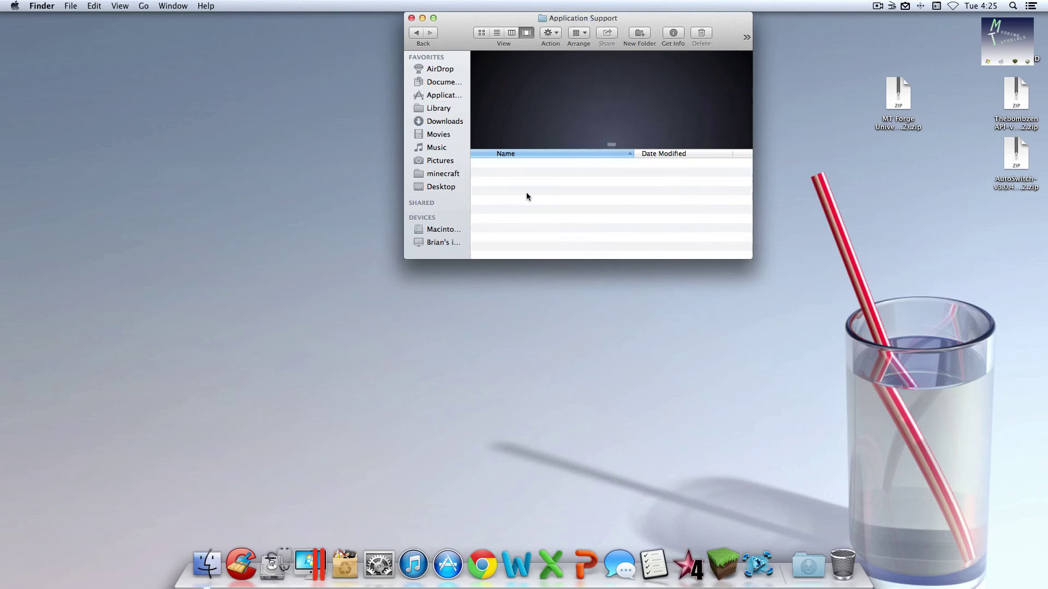
# Open the minecraft folder inside Application Support and go into its bin folder.
pyautogui.click(522, 225)
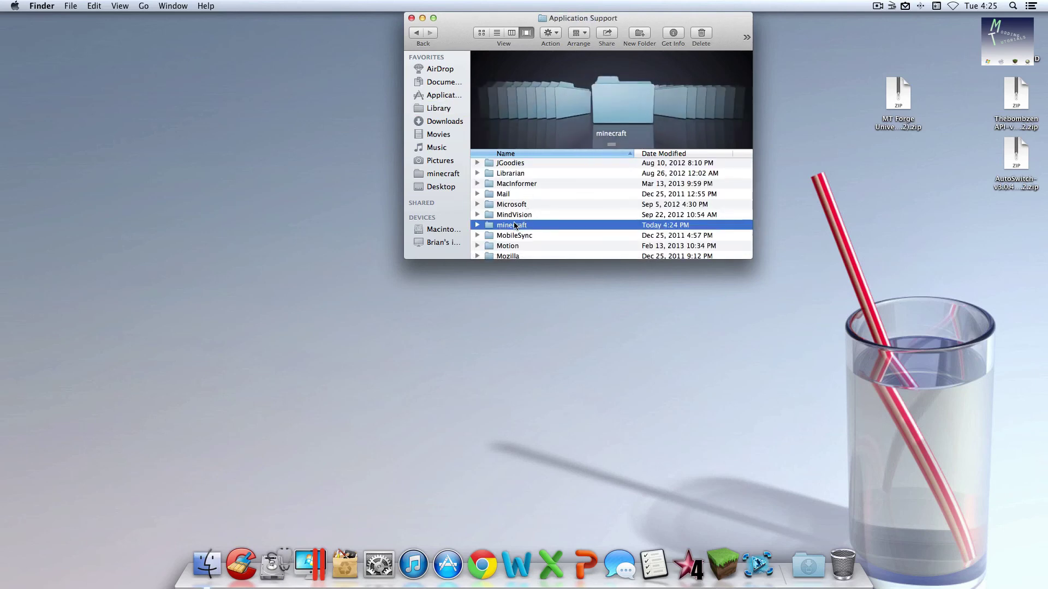
pyautogui.doubleClick(513, 225)
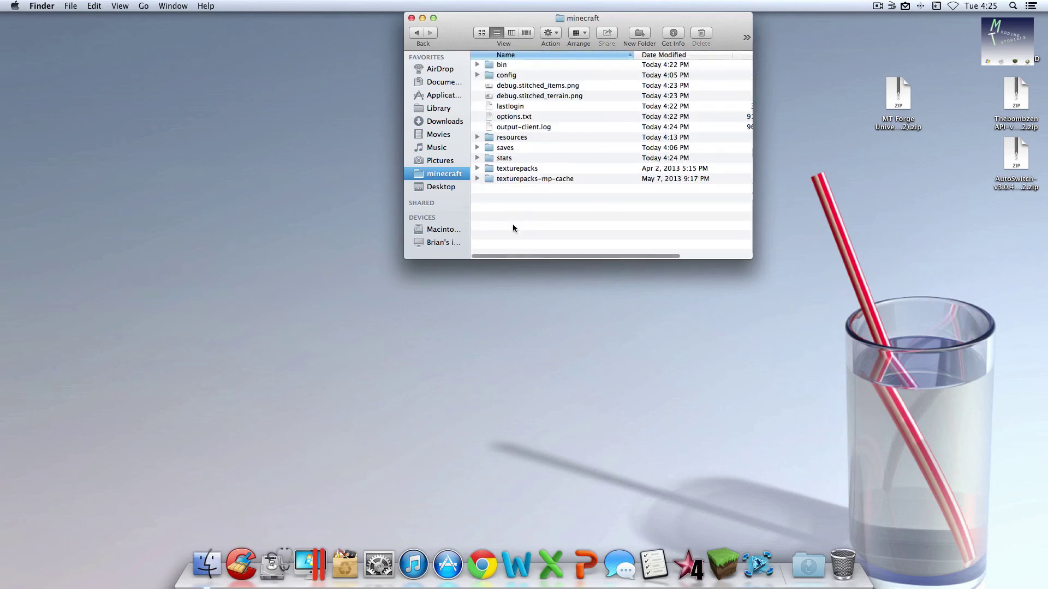
pyautogui.click(509, 64)
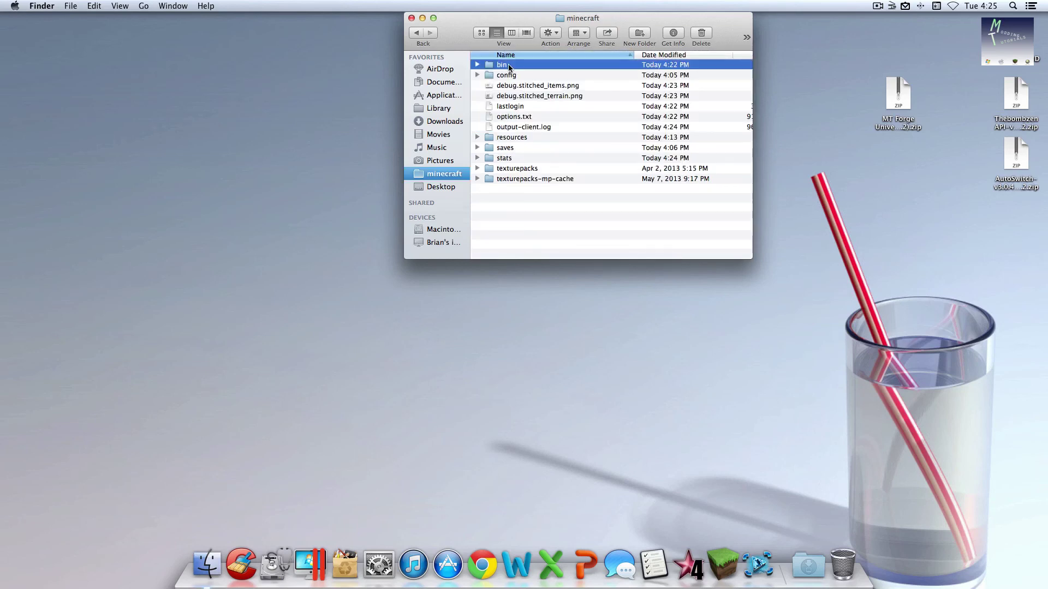
pyautogui.doubleClick(509, 63)
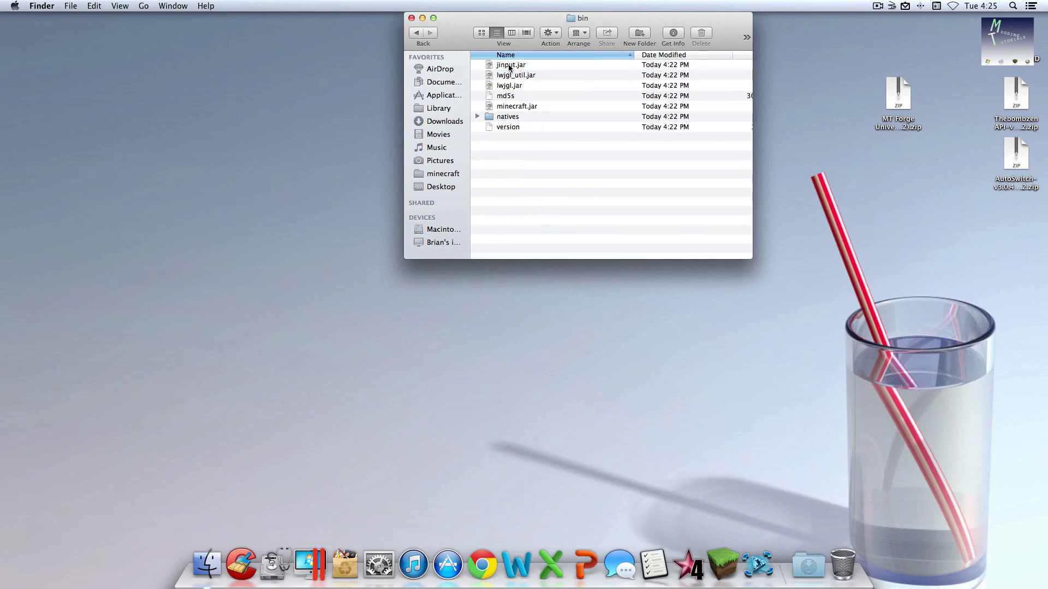
# Rename minecraft.jar to minecraft.jar.zip through its Get Info window and accept the .zip extension.
pyautogui.click(499, 107)
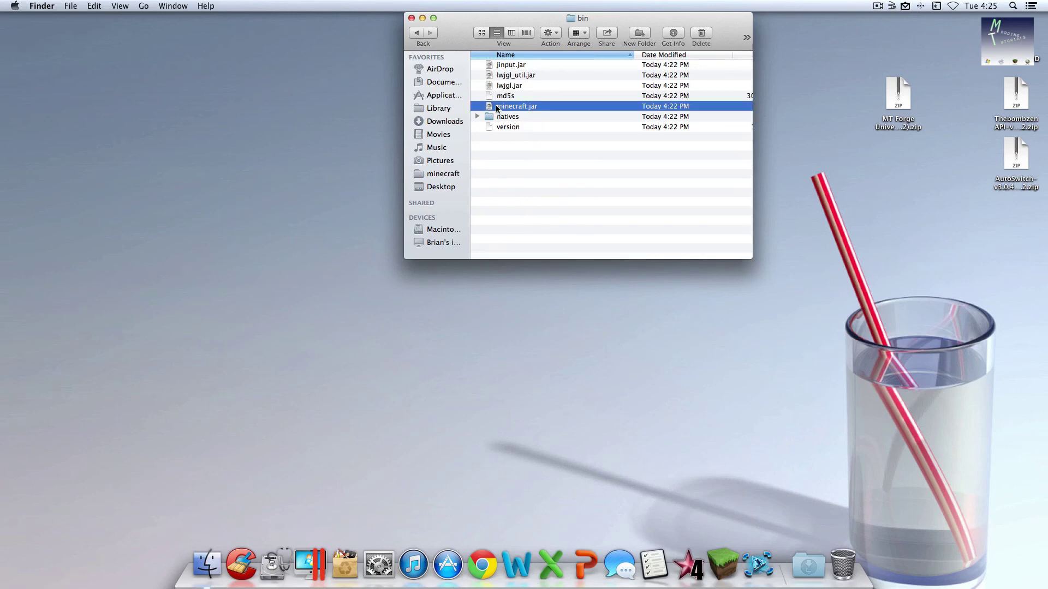
pyautogui.rightClick(543, 106)
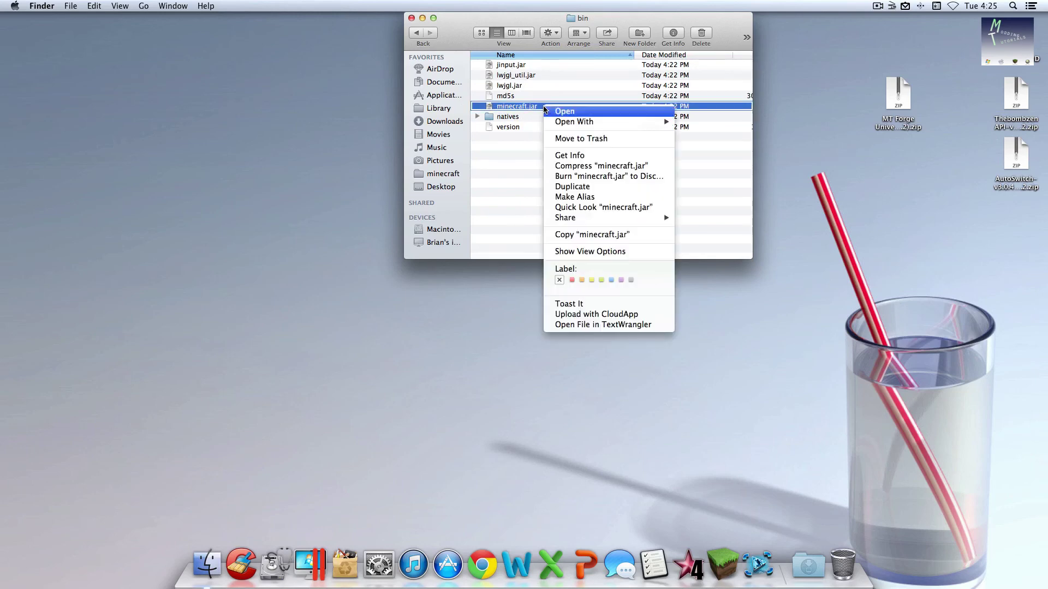
pyautogui.click(595, 155)
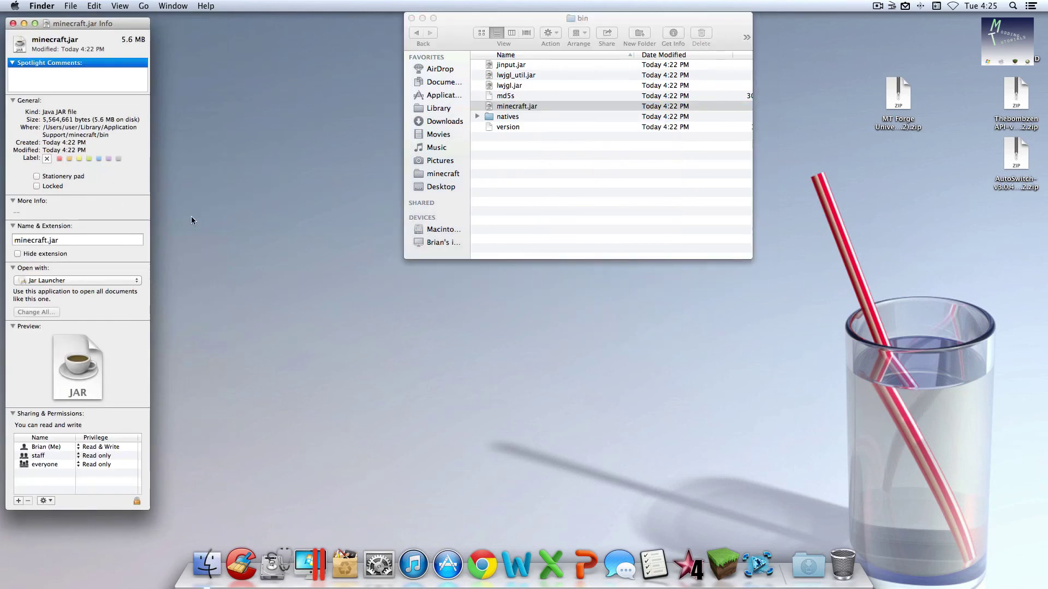
pyautogui.click(114, 239)
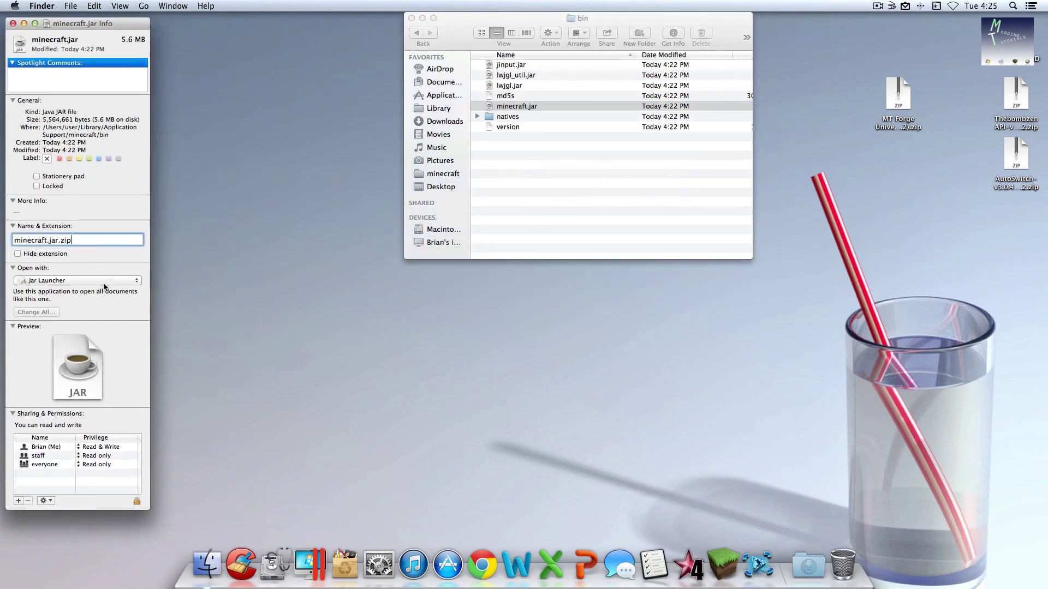
pyautogui.click(14, 24)
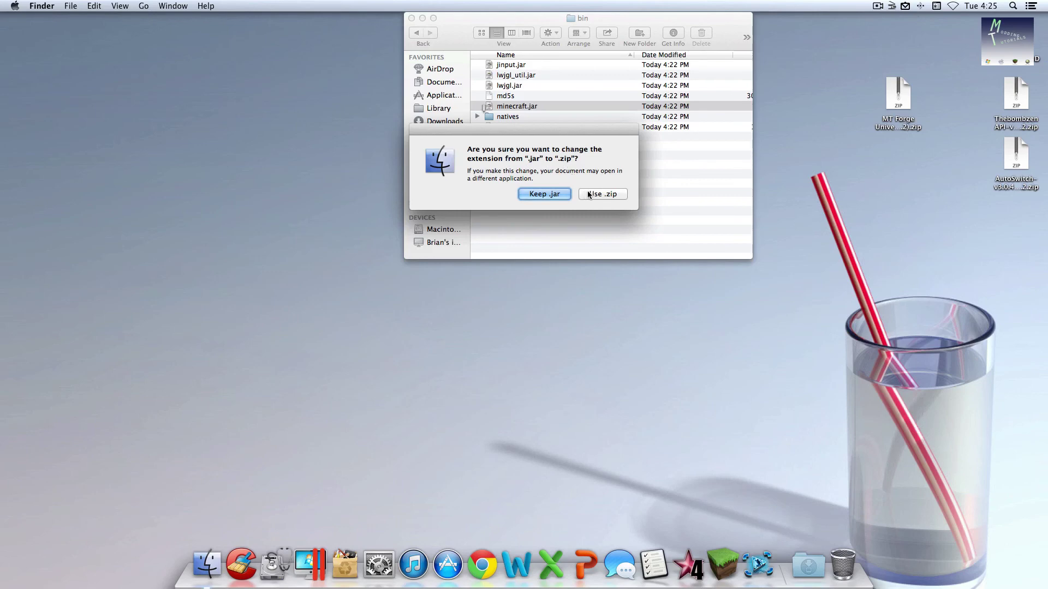
pyautogui.click(606, 193)
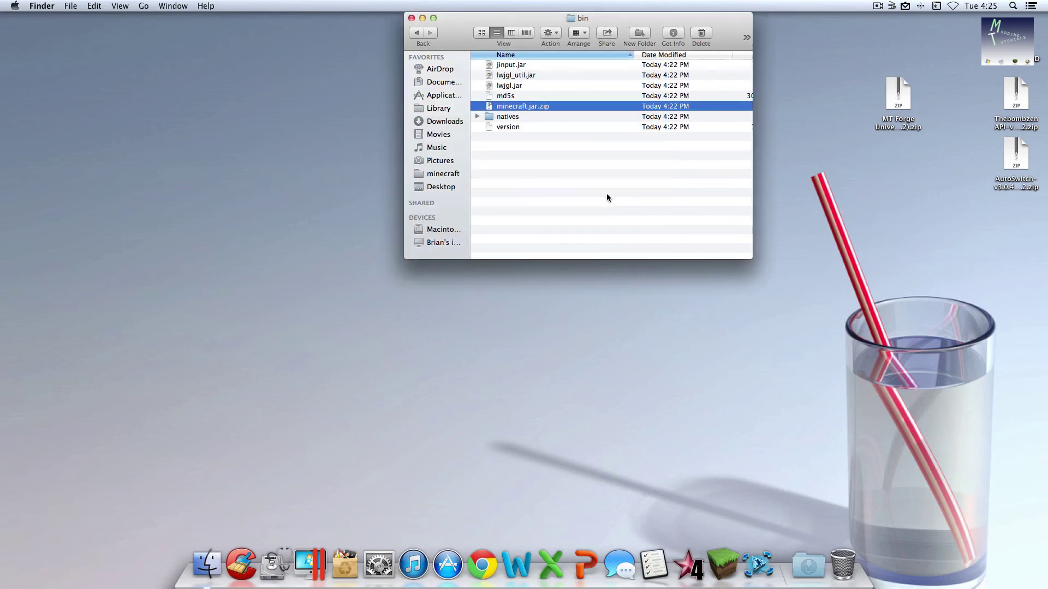
pyautogui.press('Return')
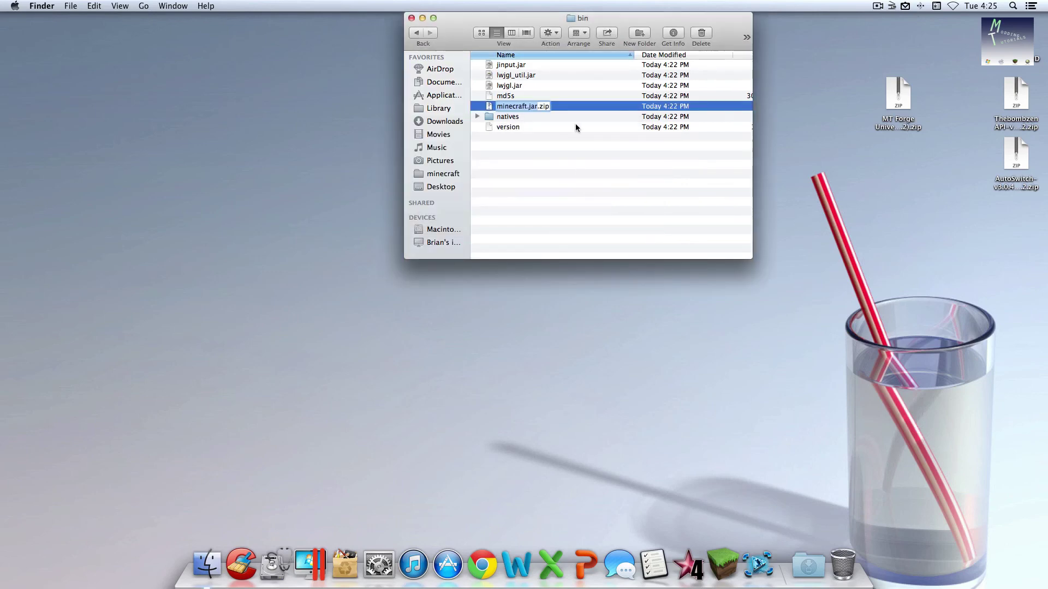
pyautogui.press('Right')
pyautogui.click(558, 142)
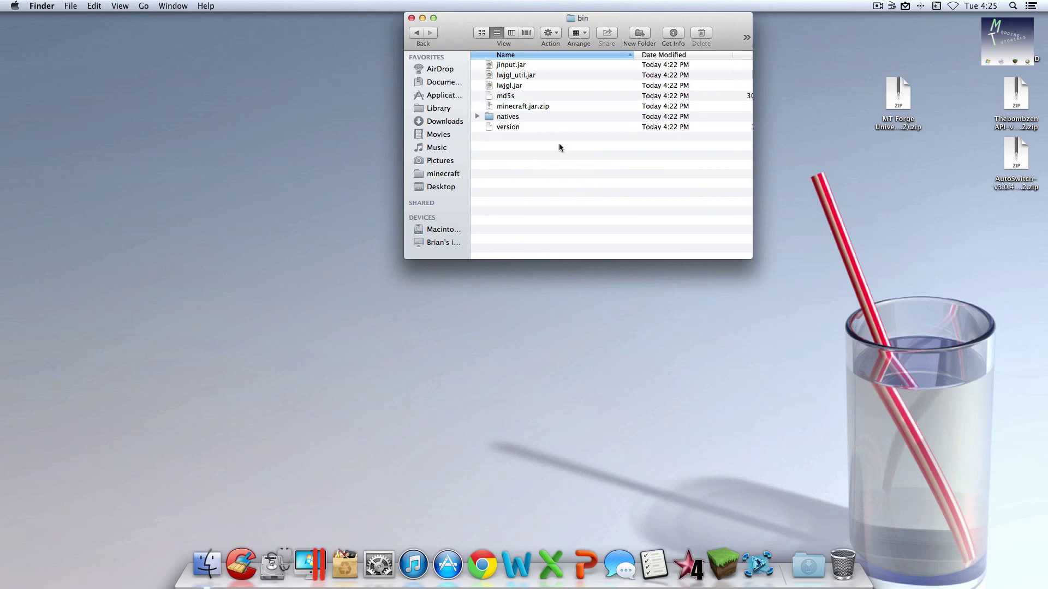
# Extract minecraft.jar.zip in the bin folder and move the zip file out onto the desktop.
pyautogui.doubleClick(535, 106)
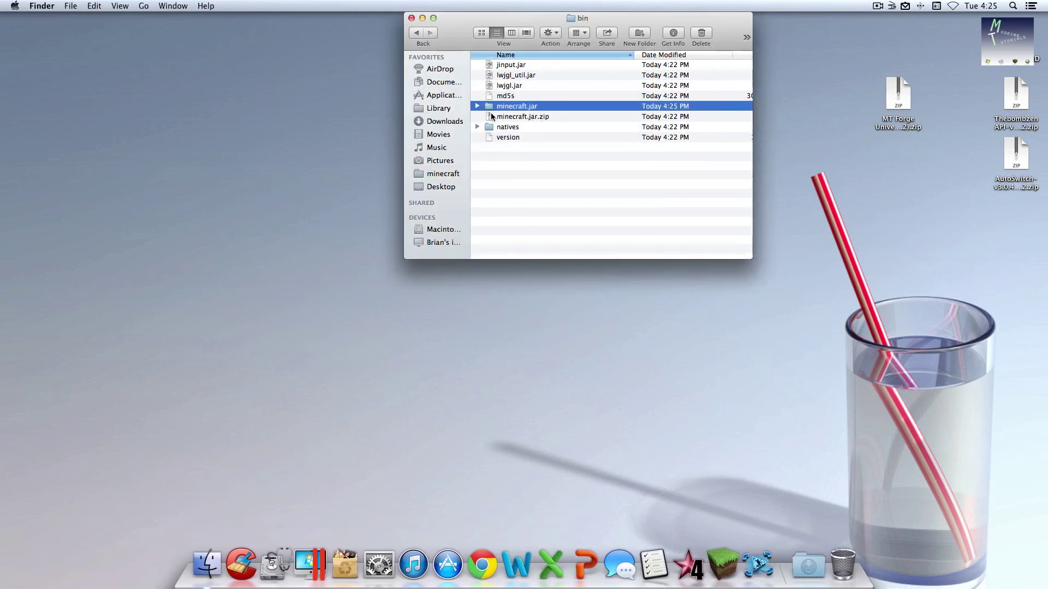
pyautogui.click(533, 119)
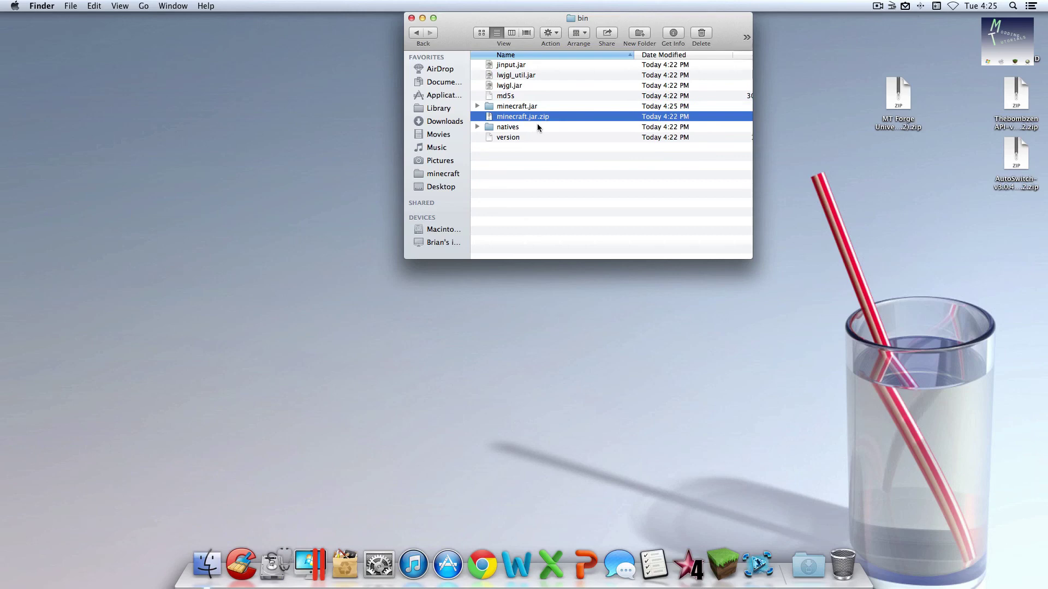
pyautogui.moveTo(537, 120); pyautogui.dragTo(798, 106)
pyautogui.rightClick(833, 149)
pyautogui.click(891, 197)
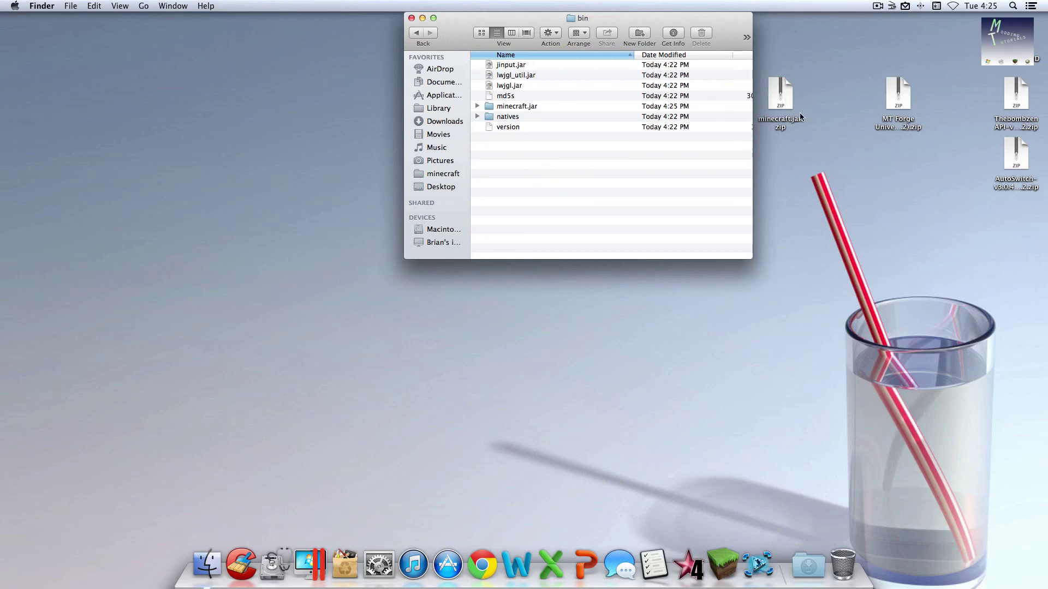
# Place the minecraft.jar.zip file next to the MT Forge Universal zip on the desktop and align the icons.
pyautogui.moveTo(783, 91); pyautogui.dragTo(814, 94)
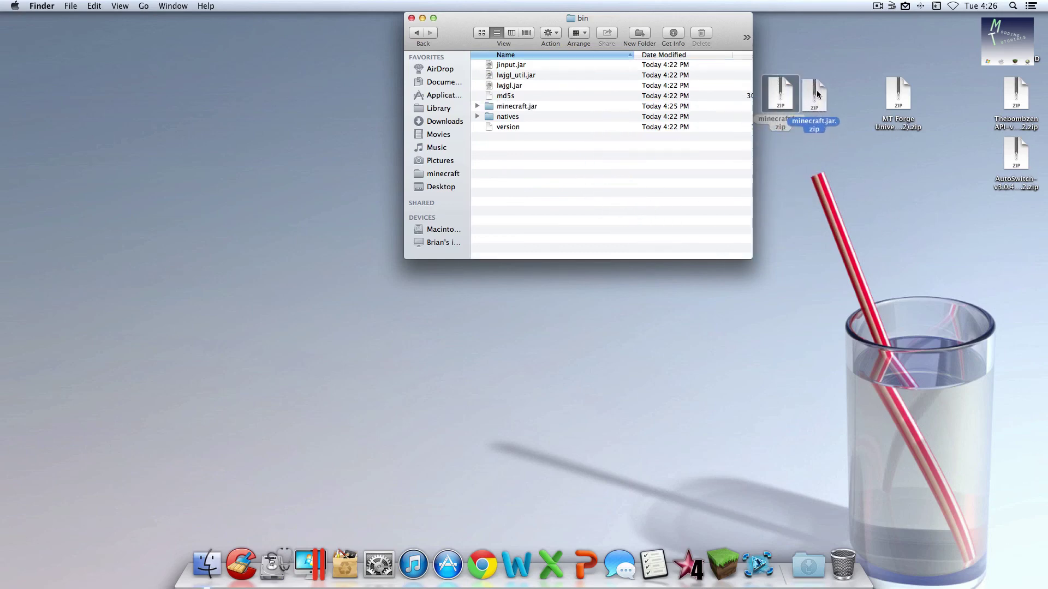
pyautogui.rightClick(838, 177)
pyautogui.click(851, 224)
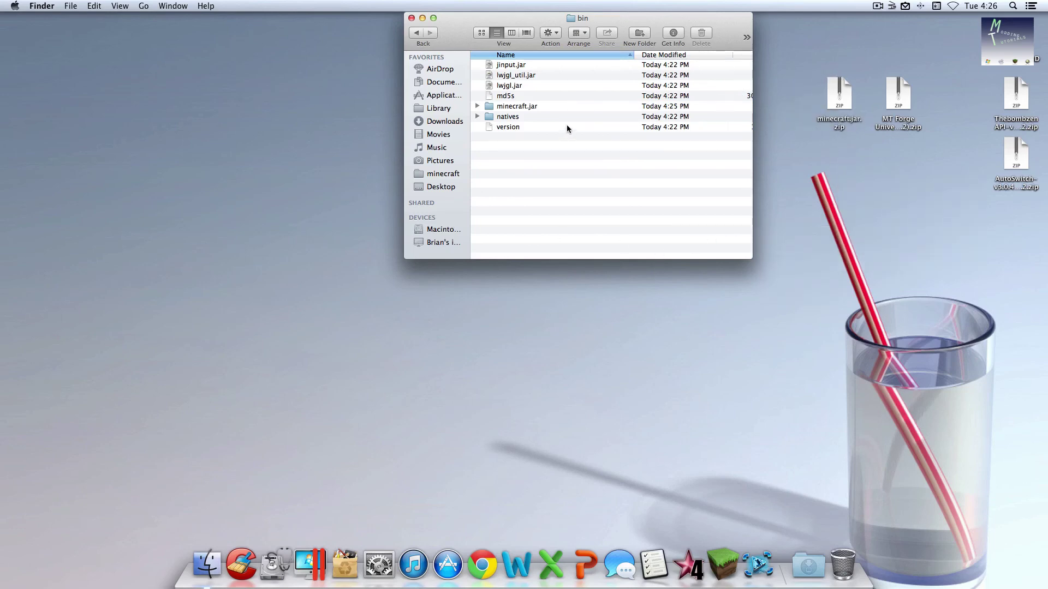
# Open the extracted minecraft.jar folder in bin and extract the MT Forge Universal zip on the desktop.
pyautogui.click(521, 105)
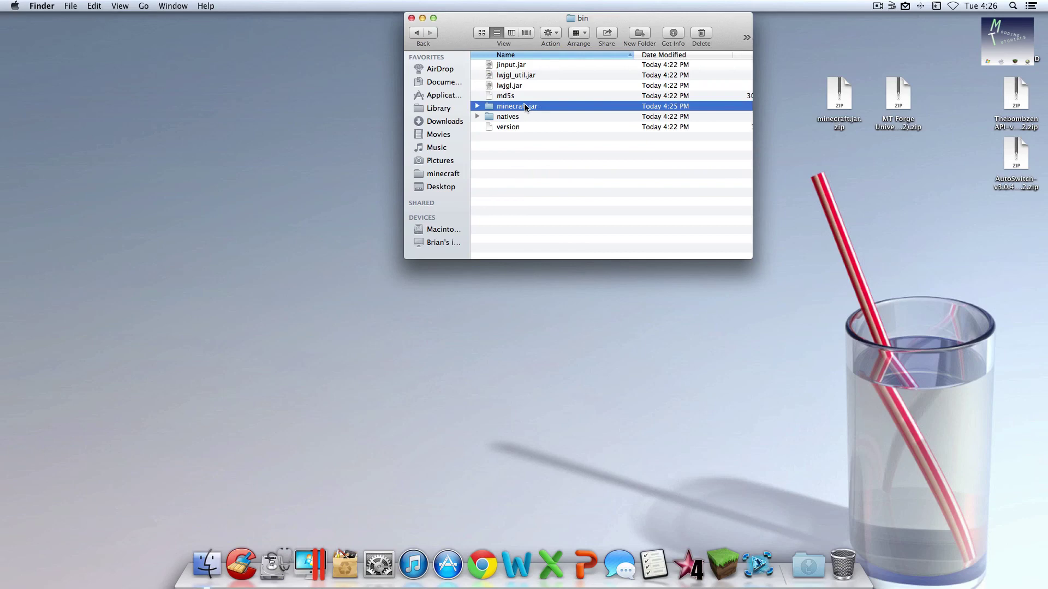
pyautogui.doubleClick(525, 105)
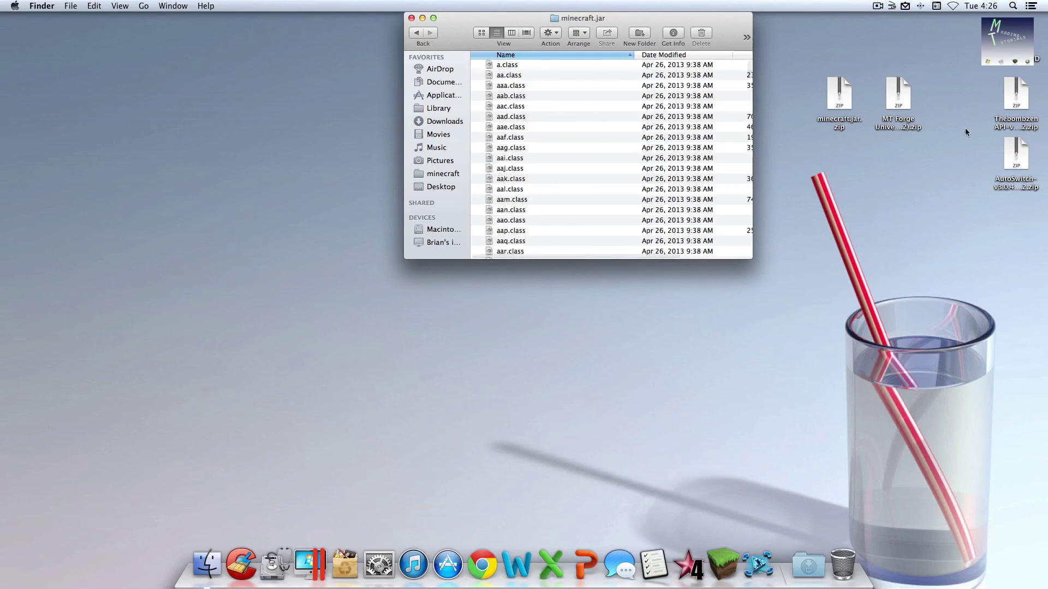
pyautogui.click(901, 94)
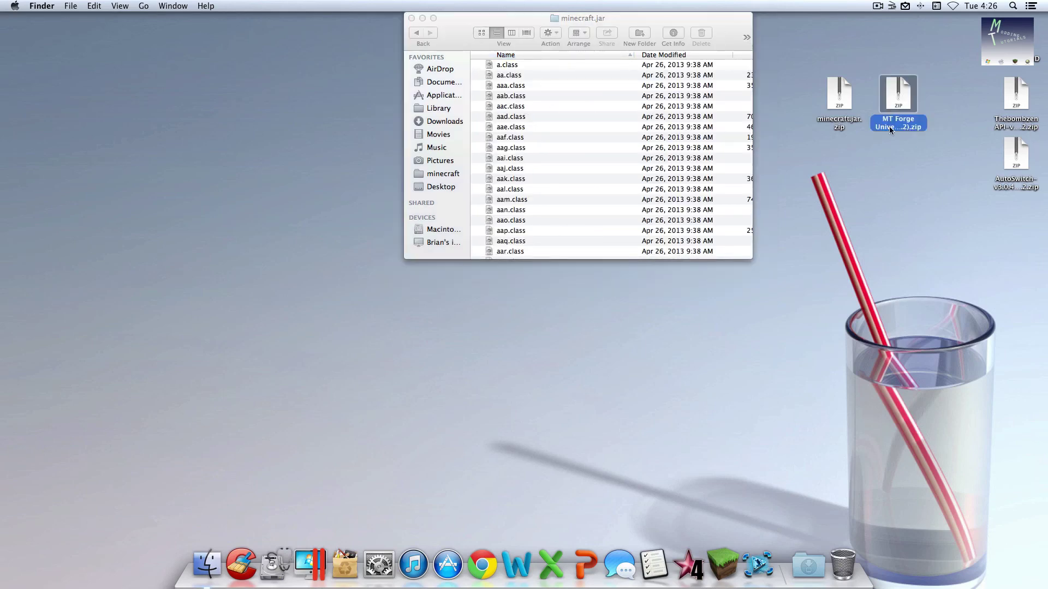
pyautogui.doubleClick(910, 99)
# Move the MT Forge Universal zip to the lower part of the desktop and put the extracted folder in its place.
pyautogui.moveTo(905, 112); pyautogui.dragTo(901, 155)
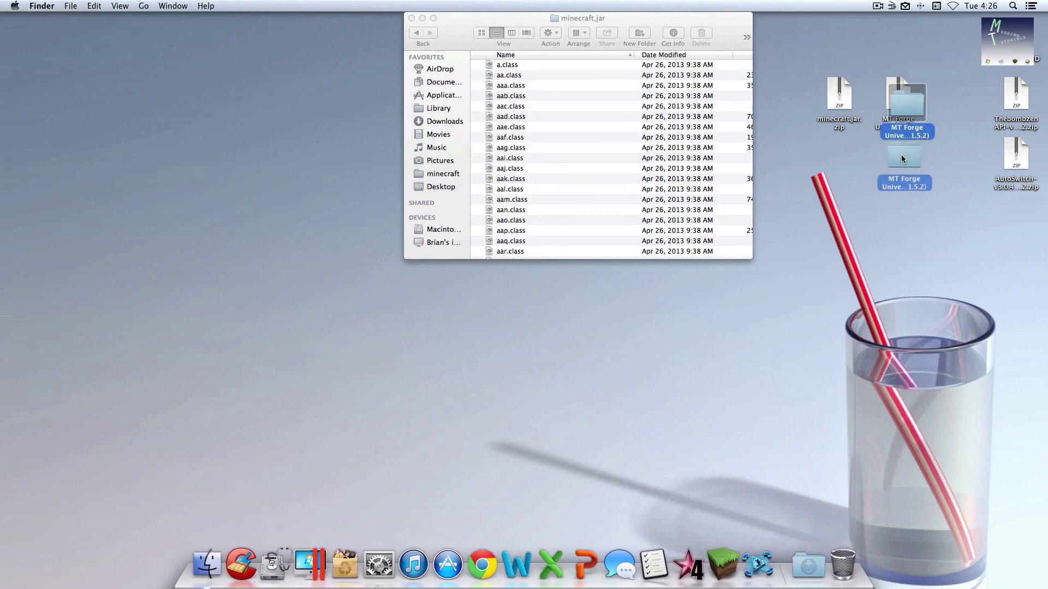
pyautogui.moveTo(898, 109); pyautogui.dragTo(923, 455)
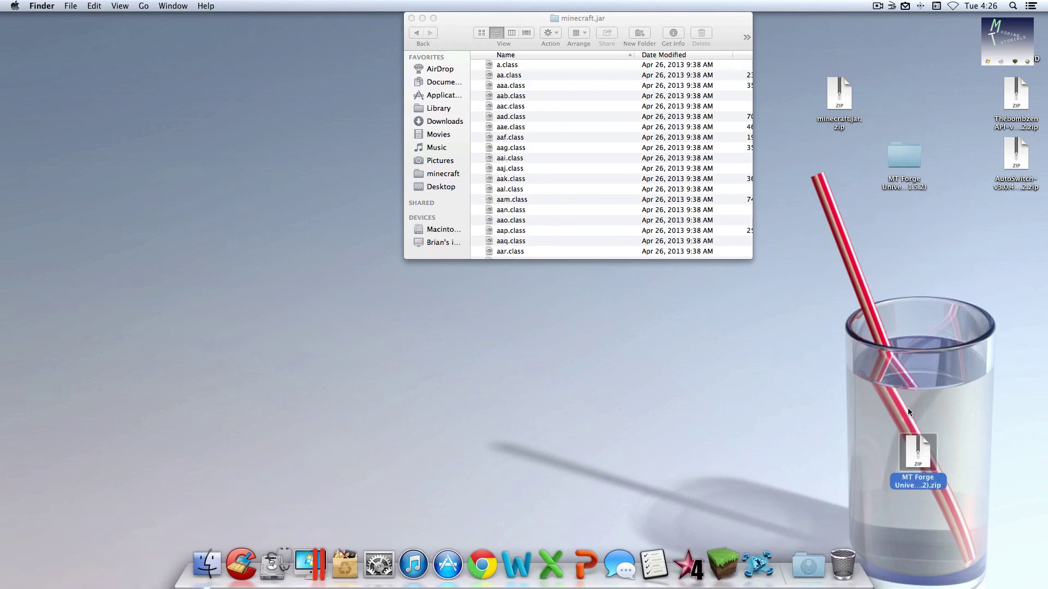
pyautogui.moveTo(915, 151); pyautogui.dragTo(911, 104)
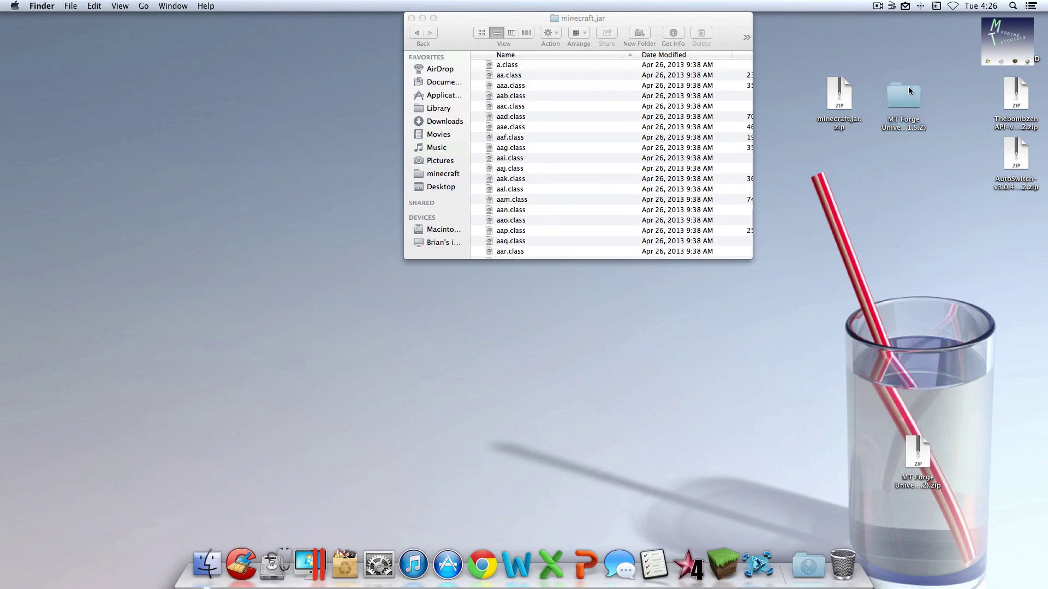
# Open the MT Forge Universal (1.5.2) folder in a window below the minecraft.jar window and copy all its items.
pyautogui.doubleClick(908, 101)
pyautogui.moveTo(627, 43); pyautogui.dragTo(577, 289)
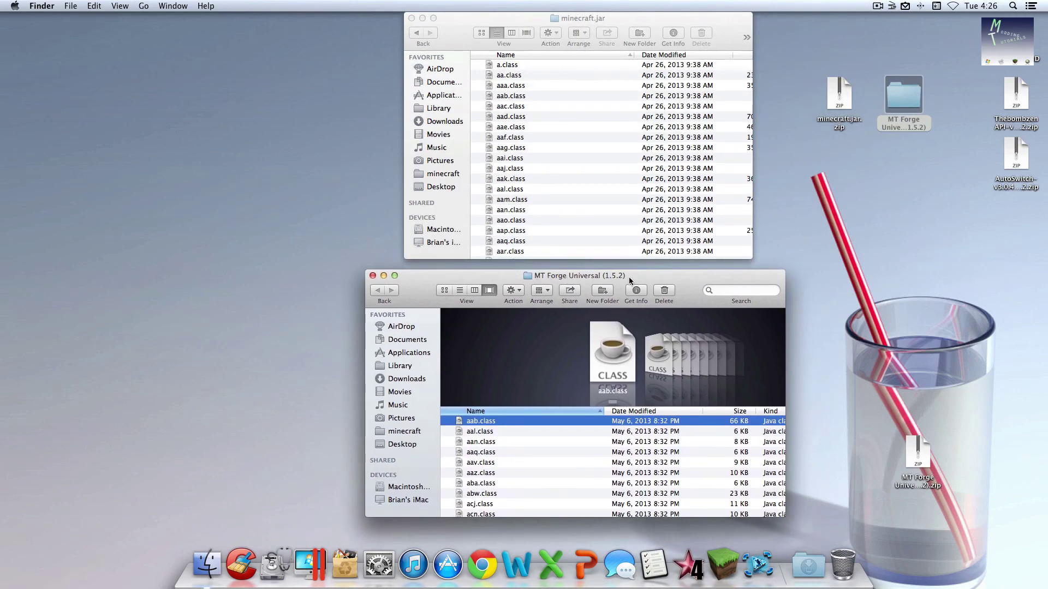
pyautogui.scroll(-15, 525, 447)
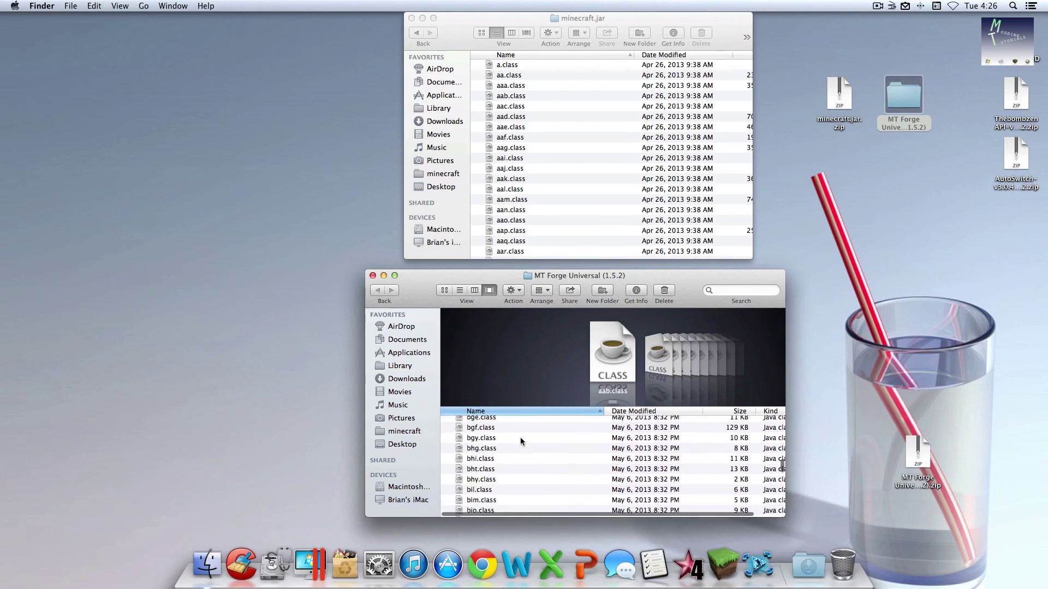
pyautogui.press('super+a')
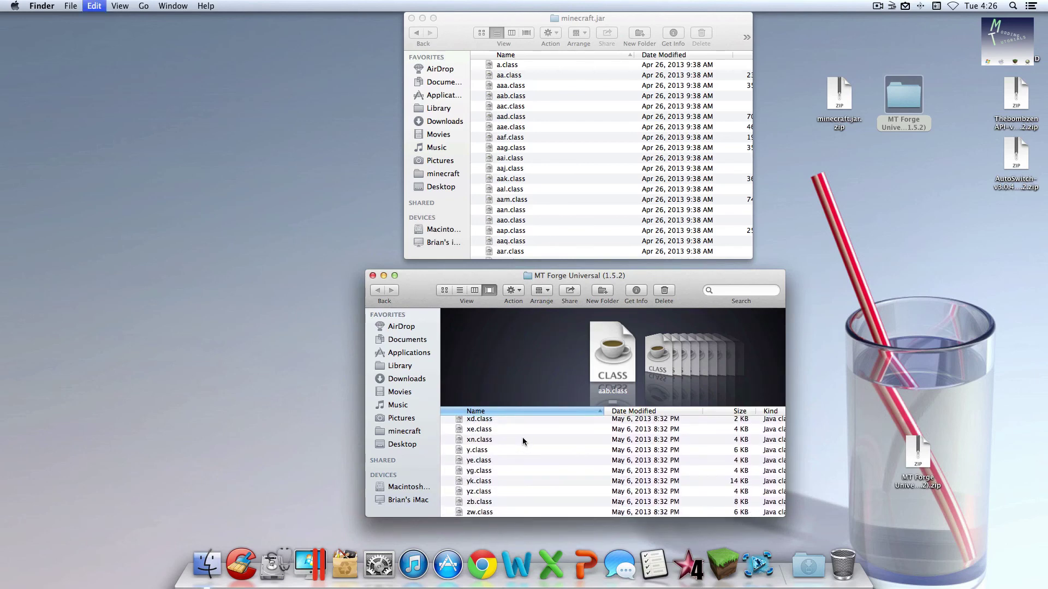
pyautogui.rightClick(486, 437)
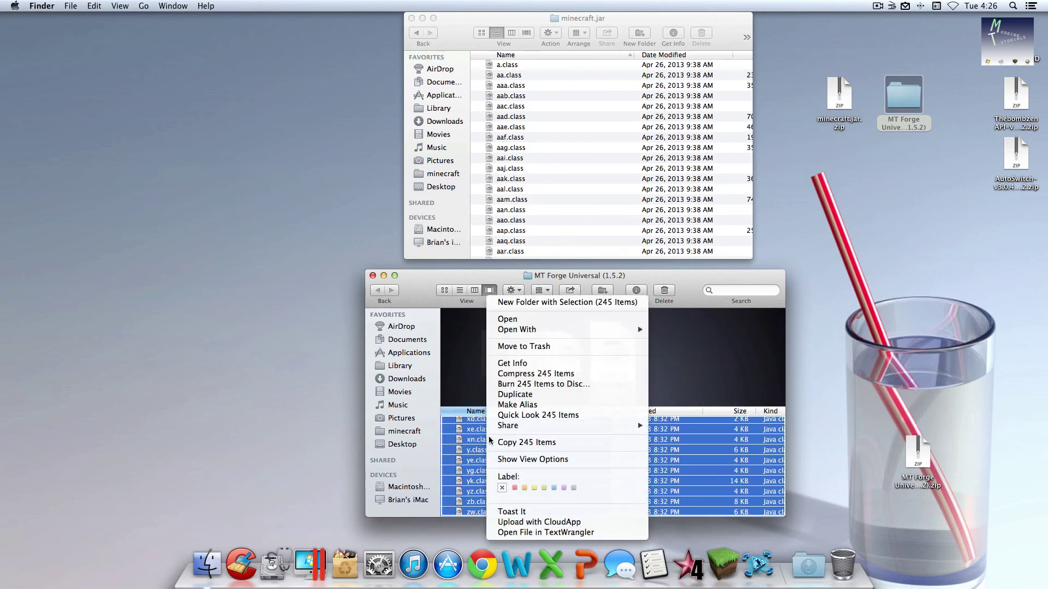
pyautogui.click(551, 441)
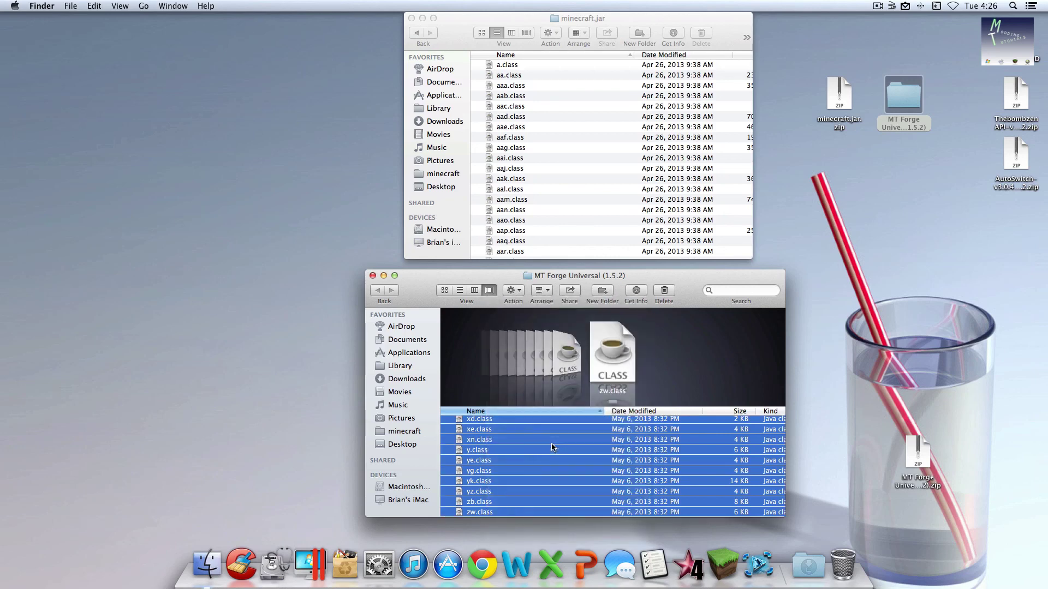
# Paste the copied Forge files into the minecraft.jar folder, replacing all existing files of the same name.
pyautogui.click(549, 214)
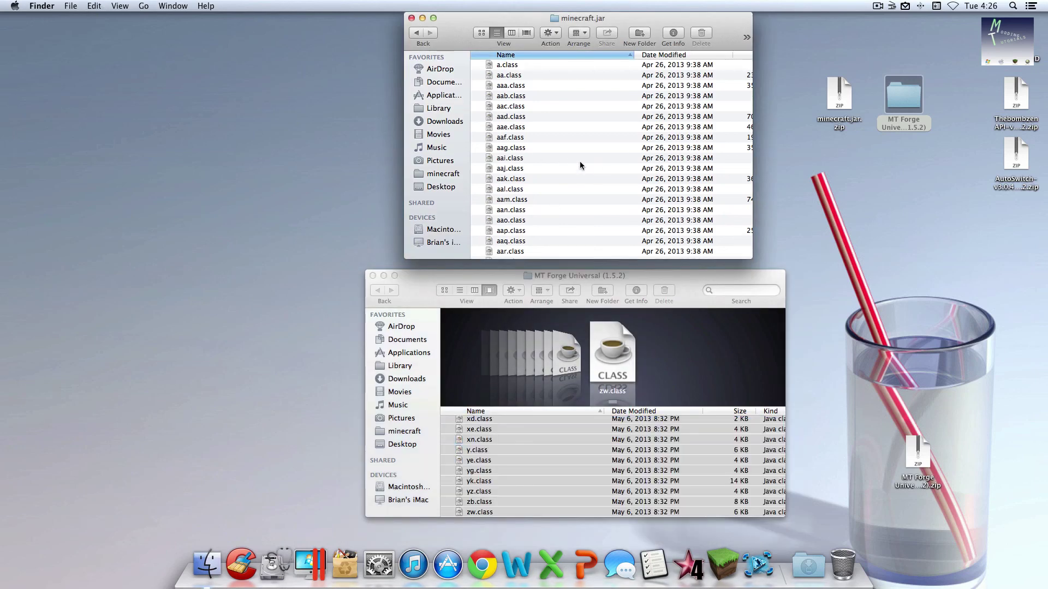
pyautogui.press('super+v')
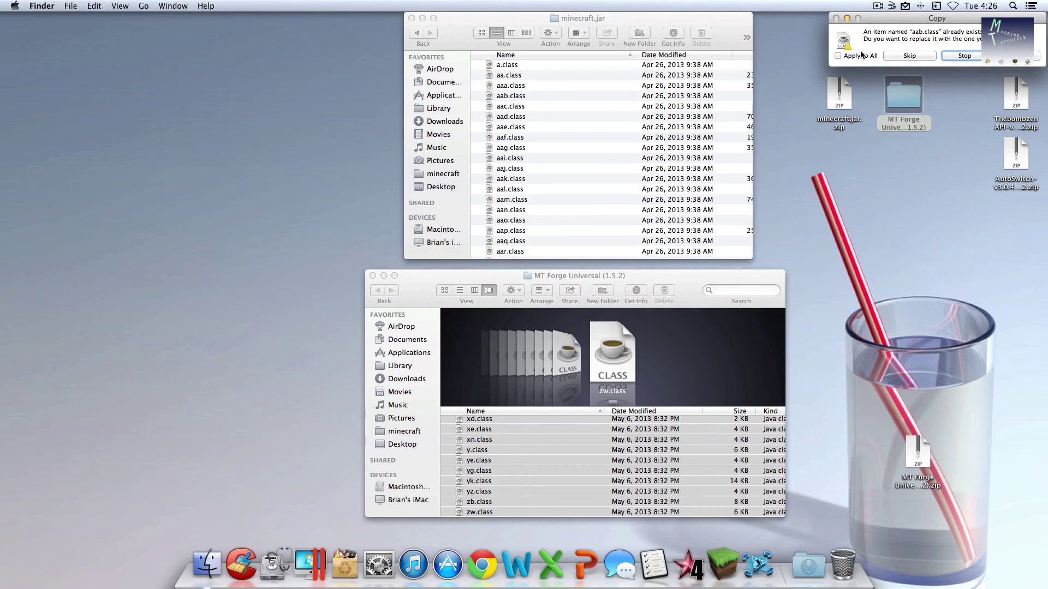
pyautogui.click(839, 55)
pyautogui.click(1010, 55)
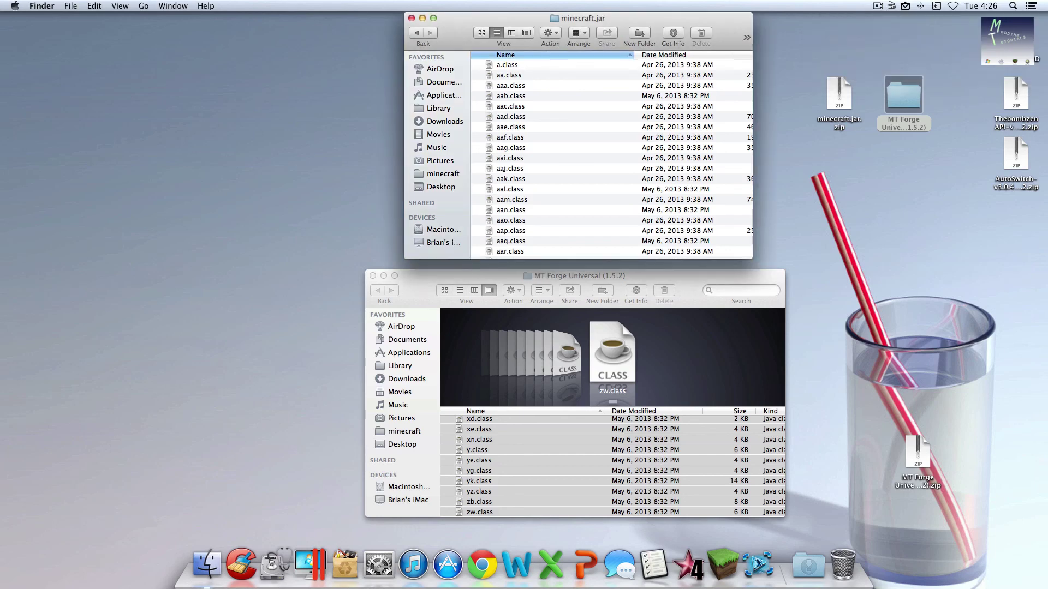
# Close the MT Forge Universal (1.5.2) window and deselect its folder on the desktop.
pyautogui.click(460, 376)
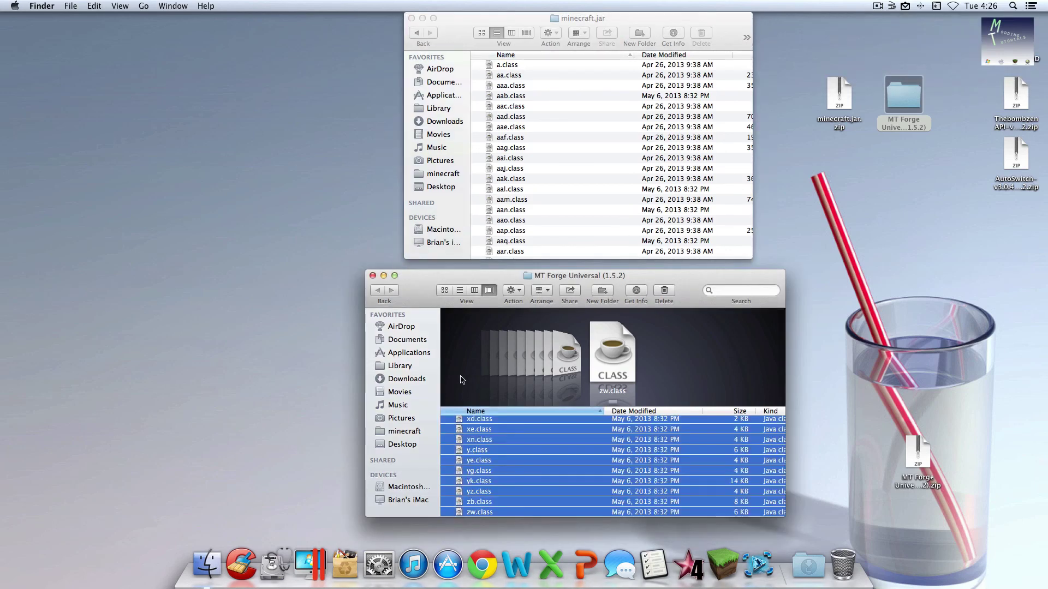
pyautogui.click(373, 275)
pyautogui.click(910, 185)
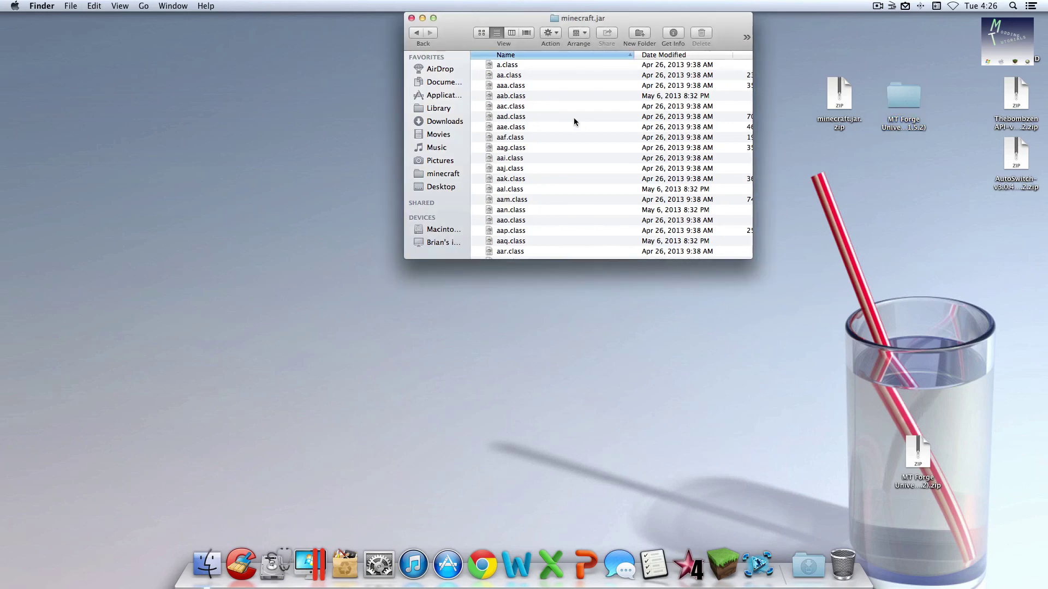
# Go back from the minecraft.jar folder to the main minecraft folder and select its config folder.
pyautogui.click(416, 33)
pyautogui.click(417, 33)
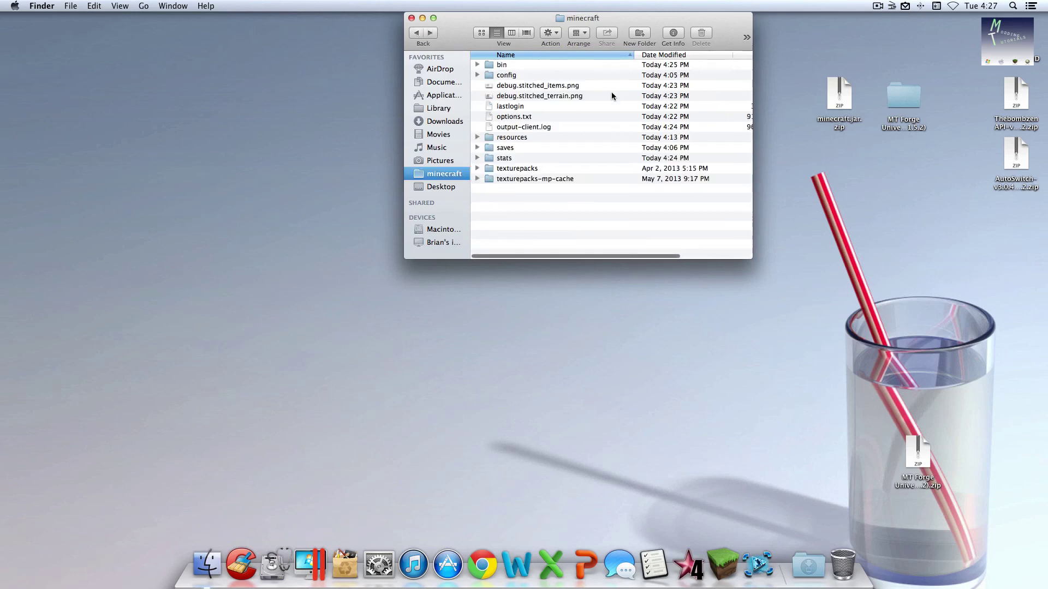
pyautogui.click(540, 64)
pyautogui.click(538, 78)
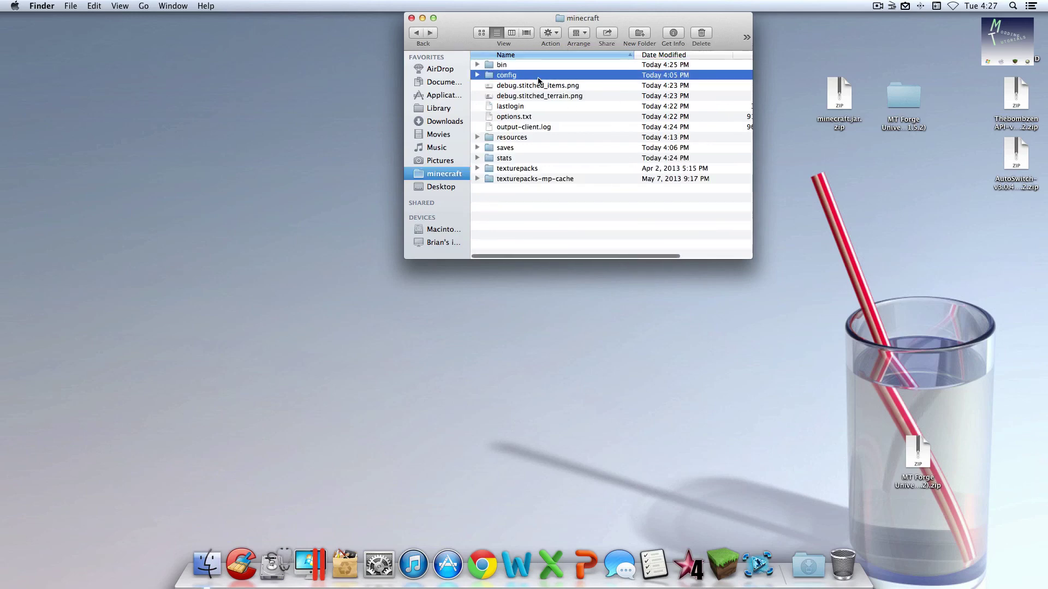
# Create a new folder named mods in the main minecraft folder.
pyautogui.click(524, 140)
pyautogui.click(543, 180)
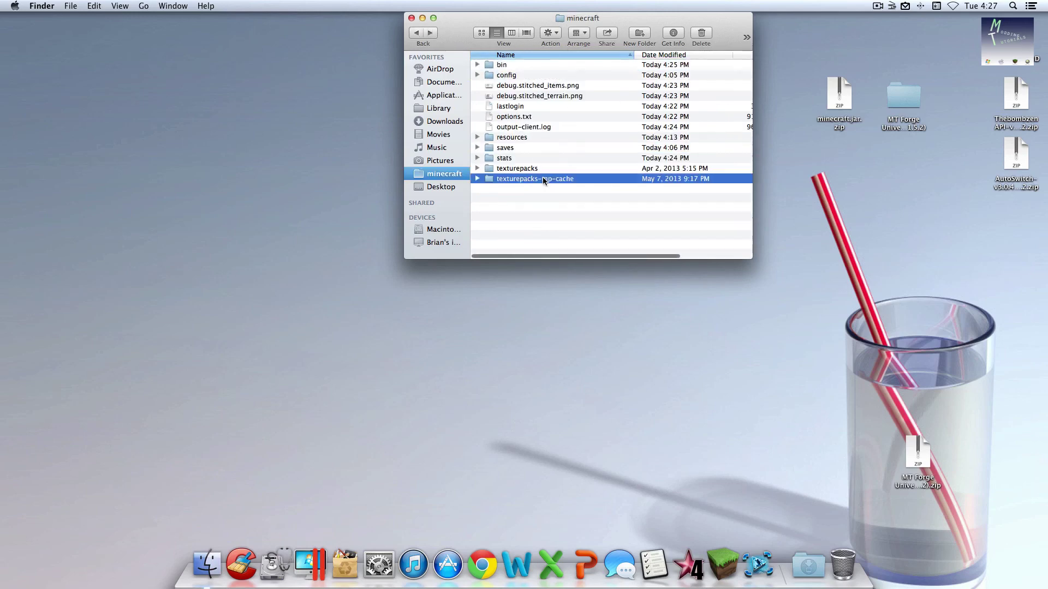
pyautogui.click(561, 240)
pyautogui.rightClick(547, 218)
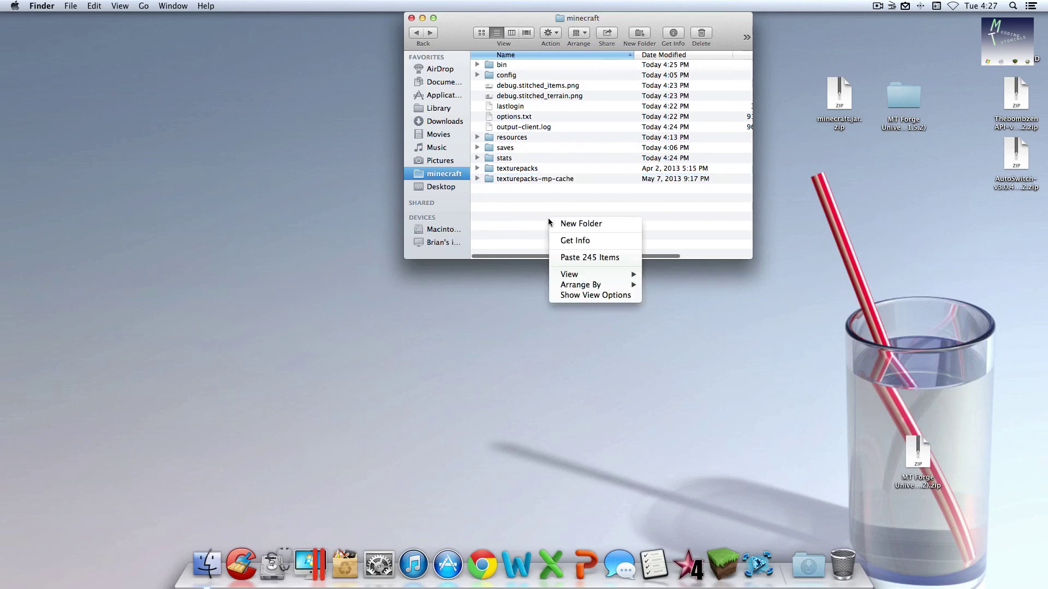
pyautogui.click(580, 227)
pyautogui.write('mods')
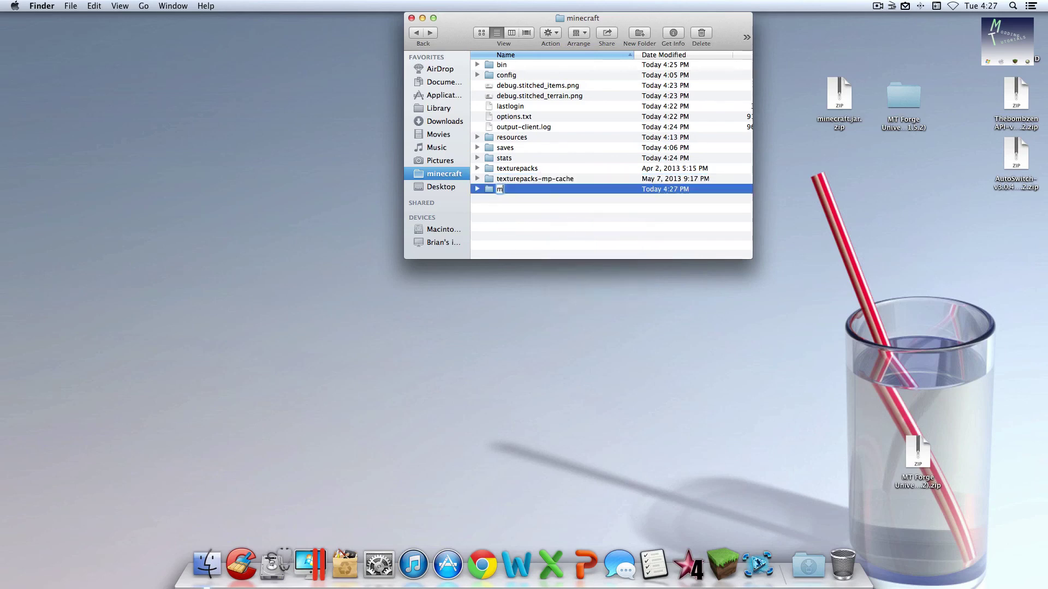
pyautogui.click(578, 231)
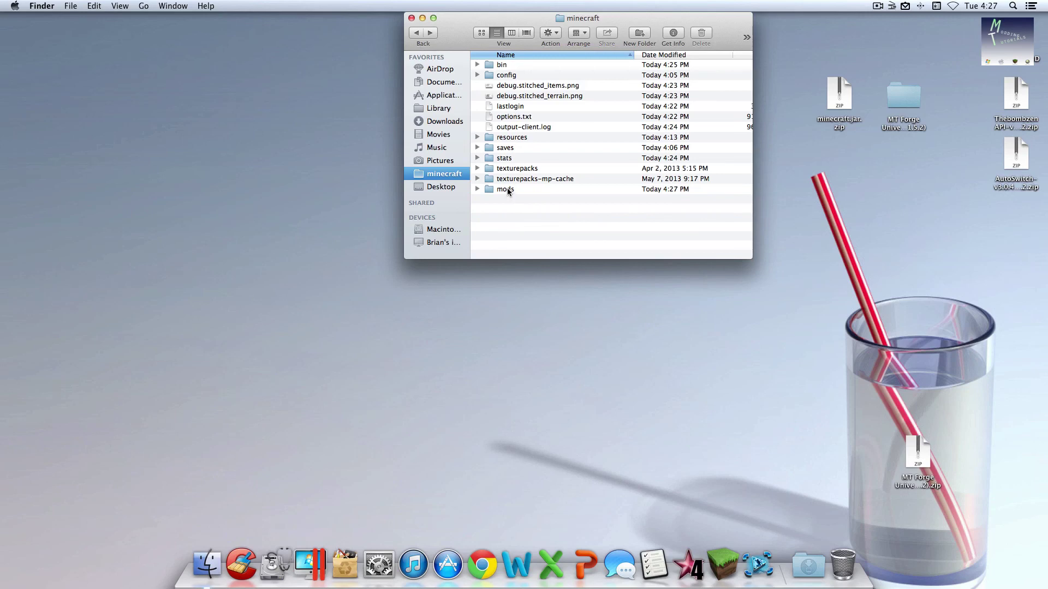
# Move the AutoSwitch and ThebombzenAPI zip files from the desktop into the mods folder, check its contents and close the window.
pyautogui.click(508, 191)
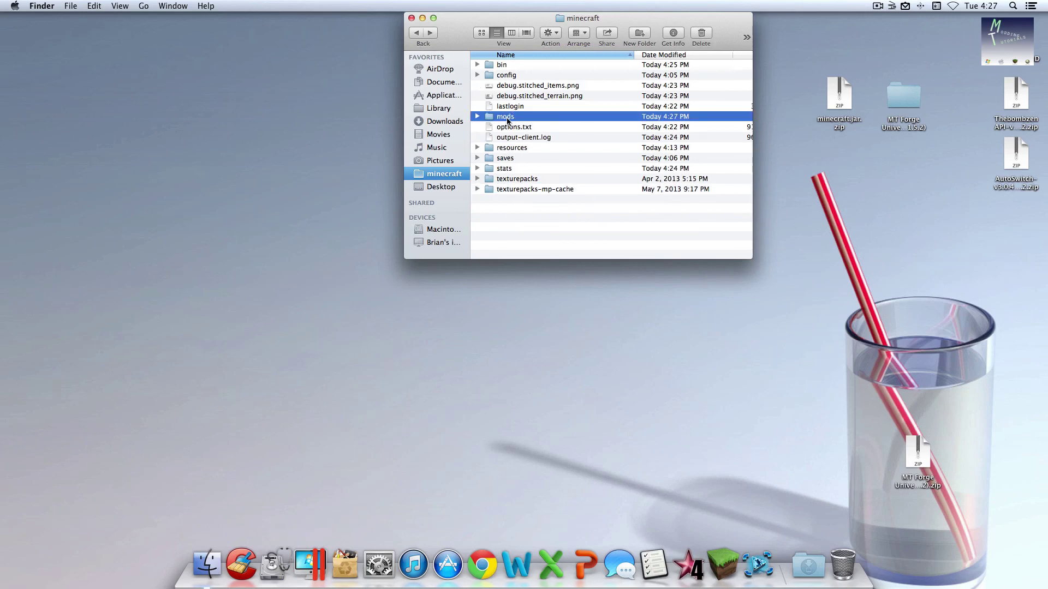
pyautogui.click(1044, 228)
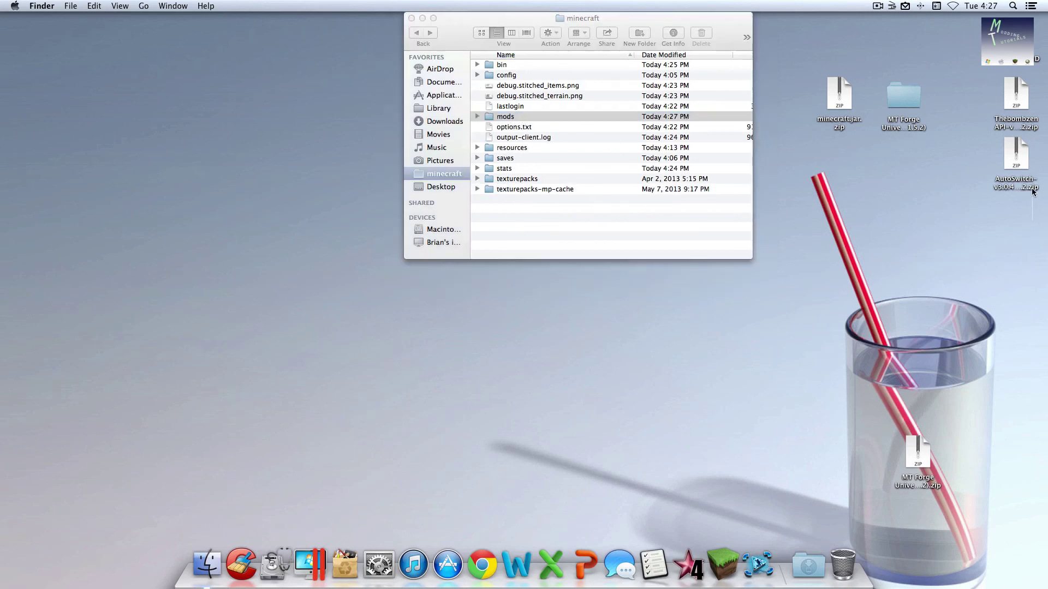
pyautogui.moveTo(1032, 191); pyautogui.dragTo(504, 115)
pyautogui.doubleClick(504, 116)
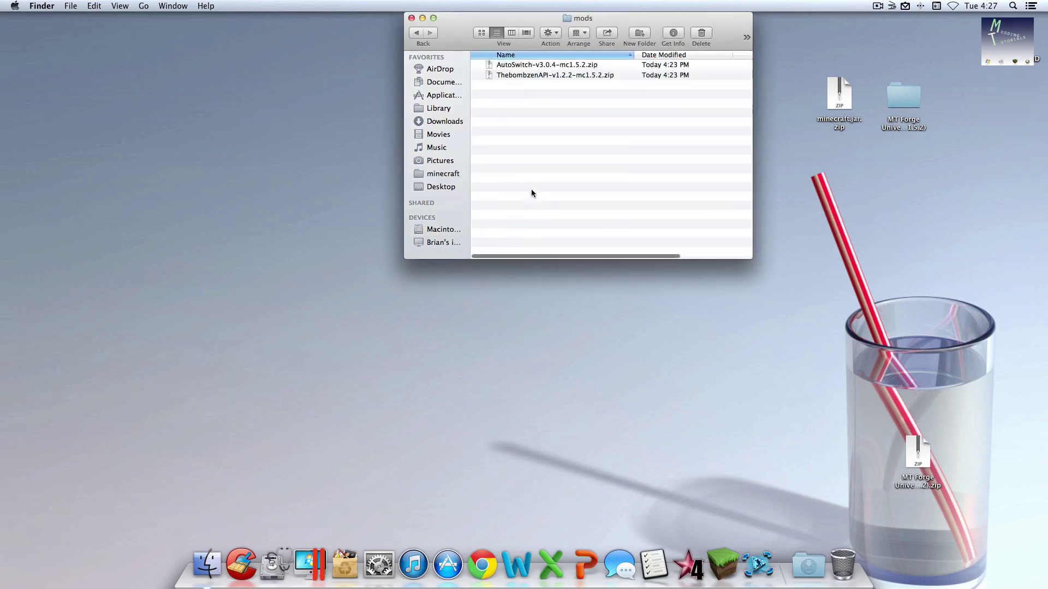
pyautogui.click(411, 18)
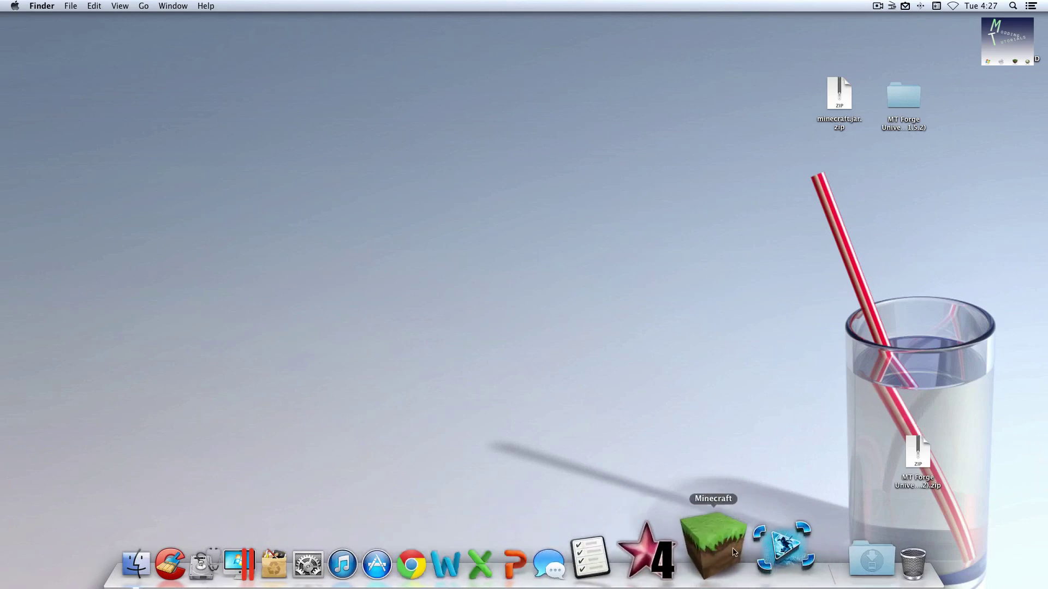
# Launch Minecraft with the saved login, let FML set up the environment and enlarge the game window to fill the screen.
pyautogui.click(707, 547)
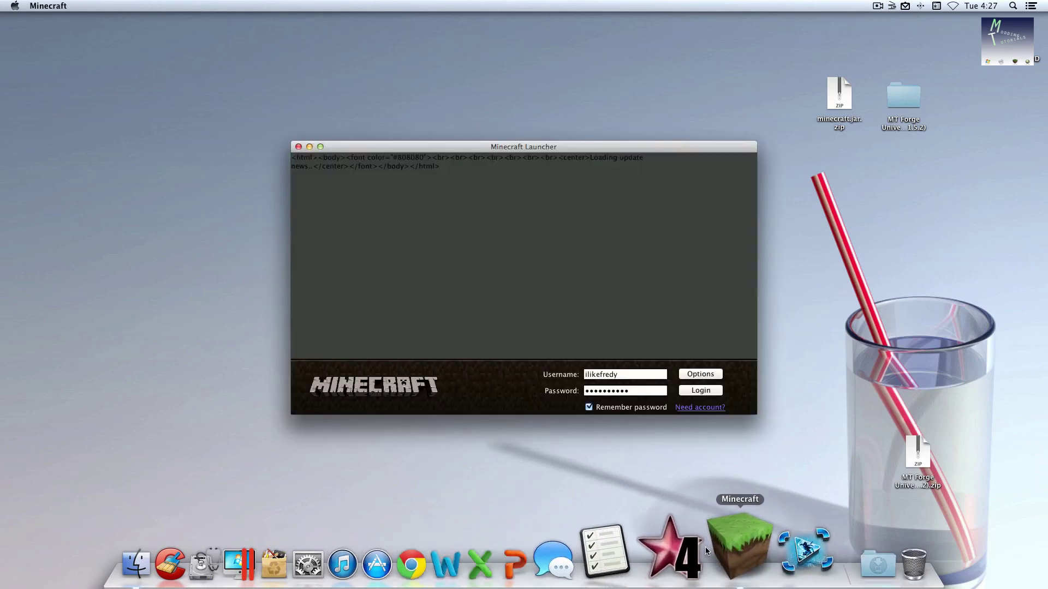
pyautogui.click(700, 391)
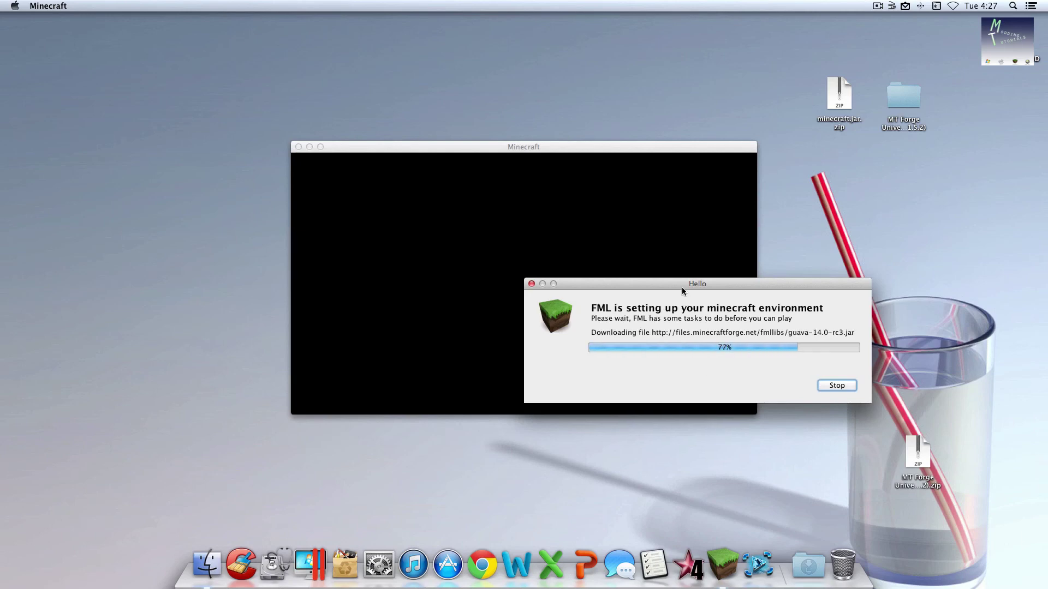
pyautogui.moveTo(682, 287); pyautogui.dragTo(507, 17)
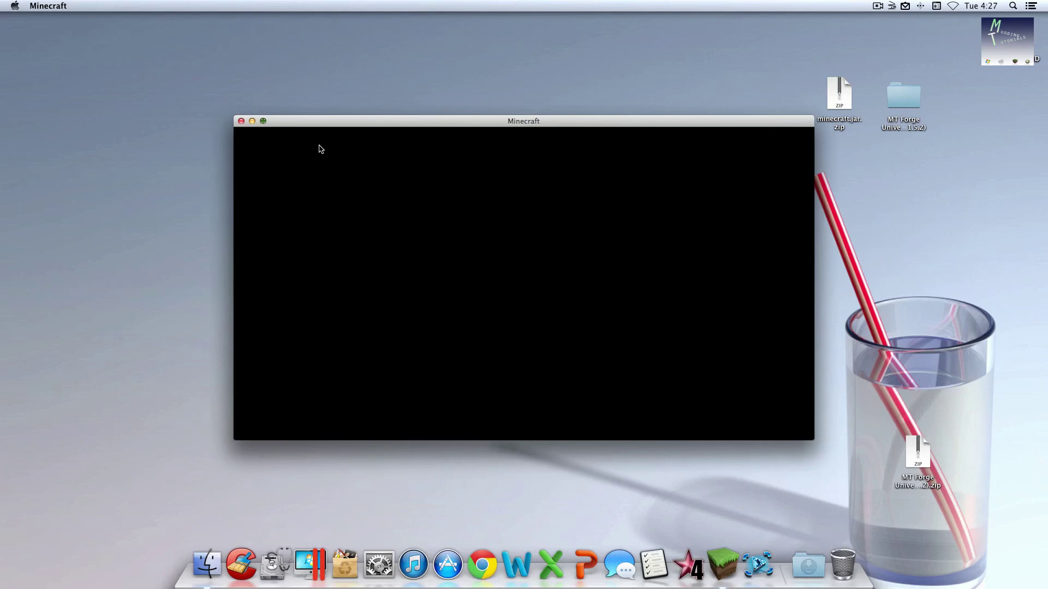
pyautogui.click(320, 147)
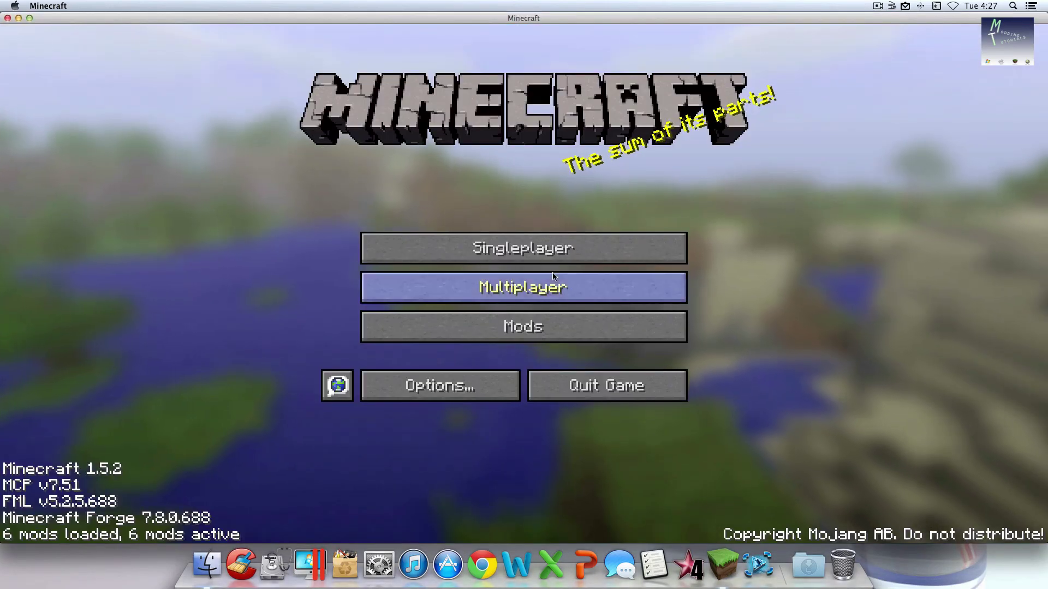
# Load the singleplayer world AutoSwitcher and test tool switching on a birch trunk, starting from the golden carrot slot.
pyautogui.click(528, 249)
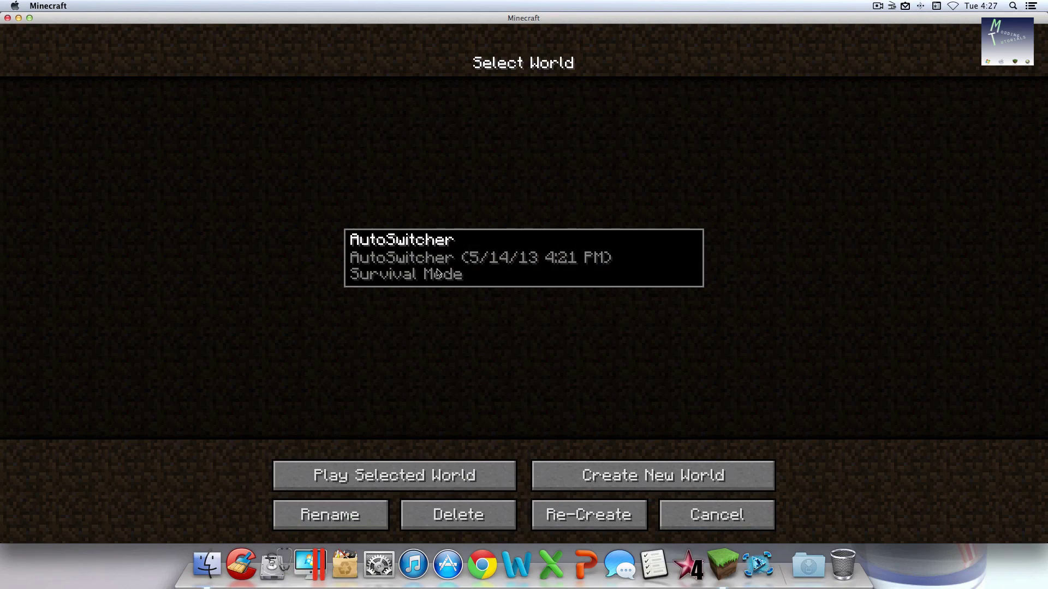
pyautogui.doubleClick(437, 273)
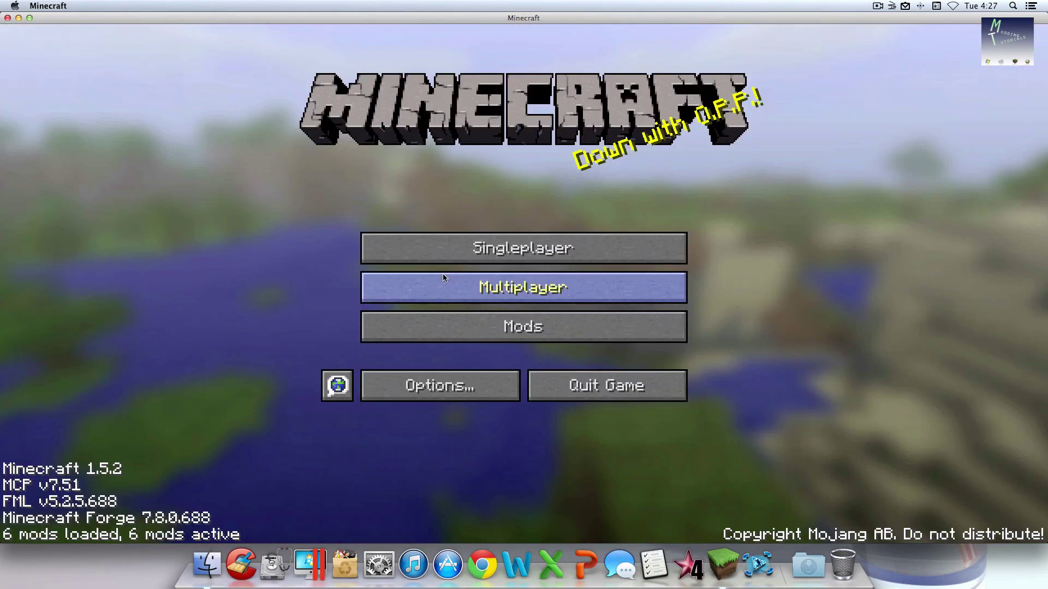
pyautogui.press('w')
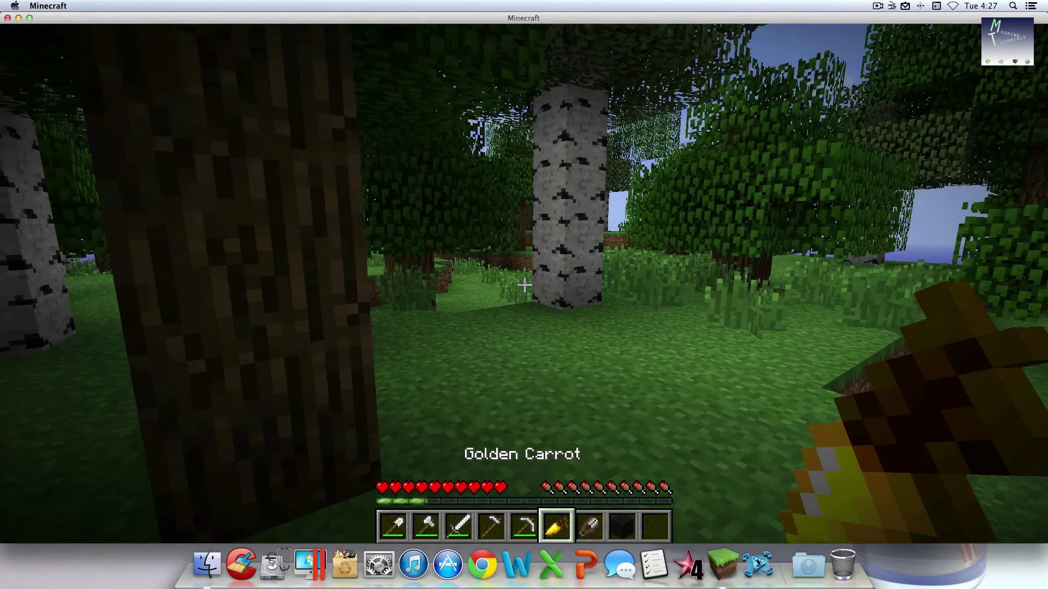
pyautogui.press('6')
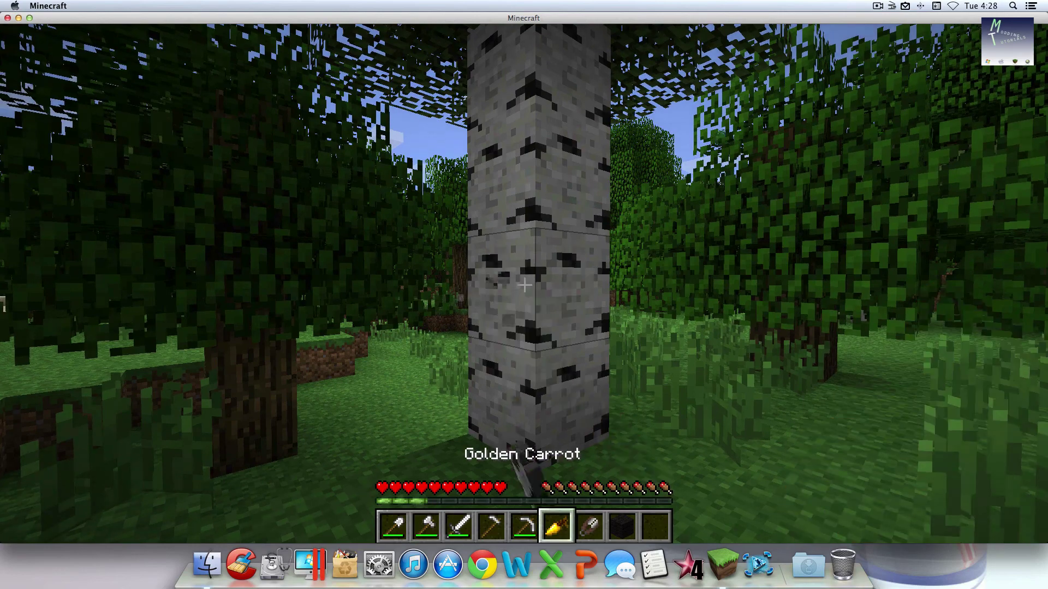
pyautogui.press('2')
pyautogui.press('6')
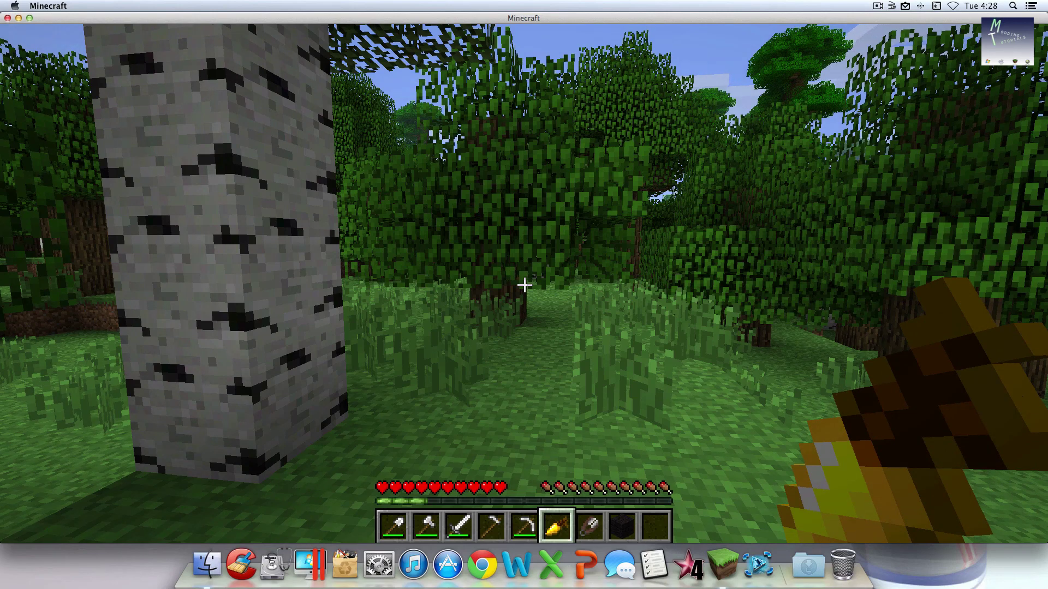
# Move through the treetops breaking leaf blocks from the golden carrot slot to test automatic switching to the shears.
pyautogui.press('w')
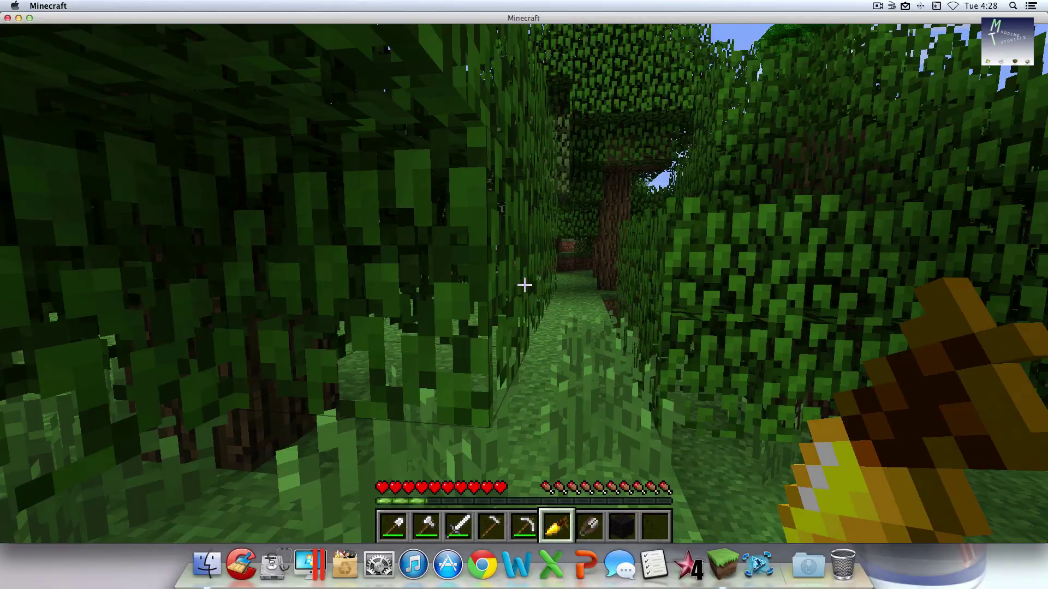
pyautogui.press('w')
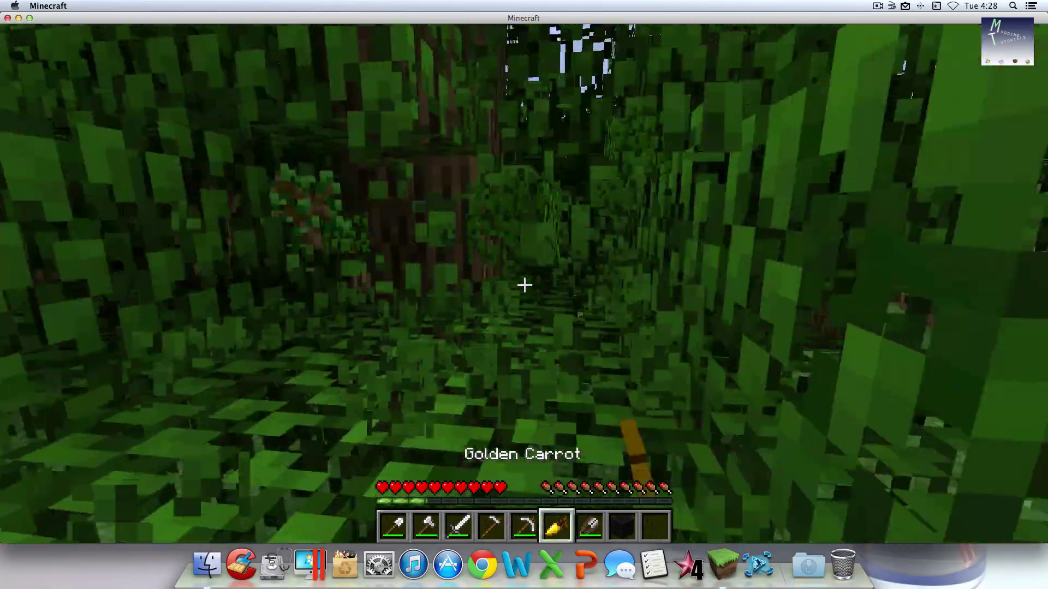
pyautogui.press('w')
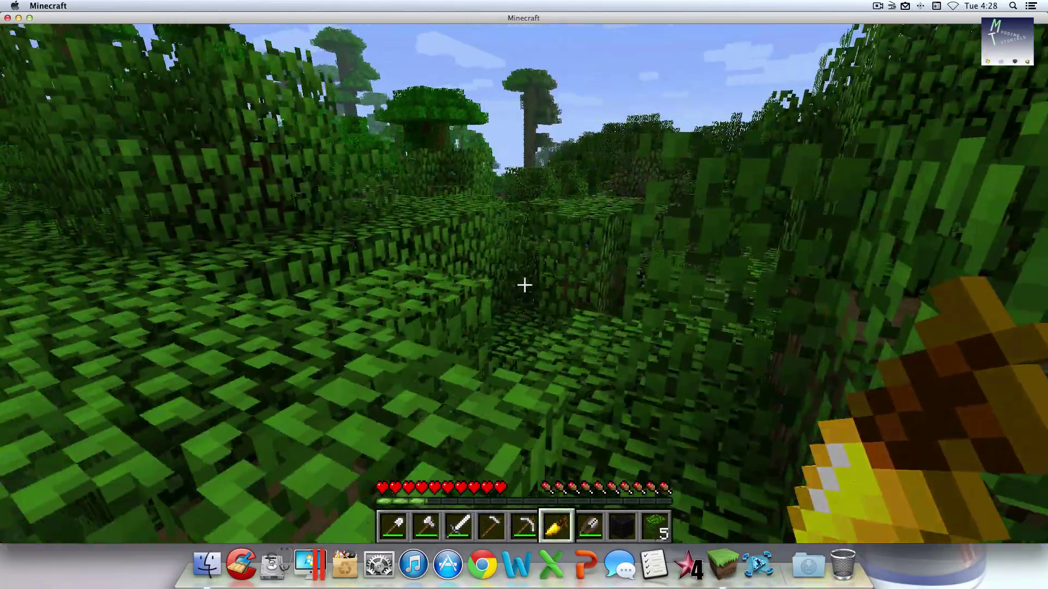
pyautogui.press('w')
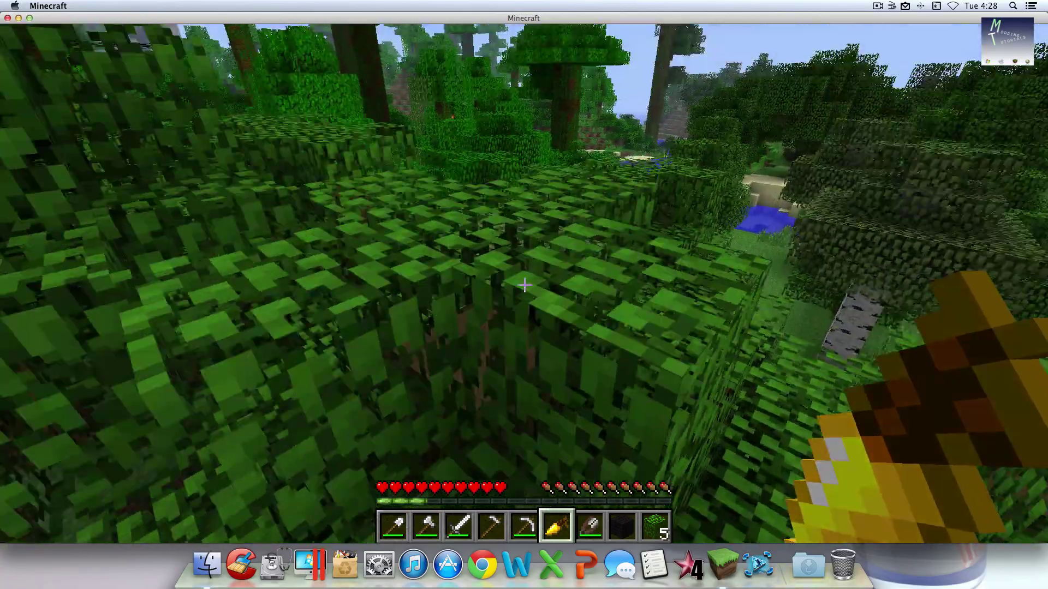
pyautogui.press('w')
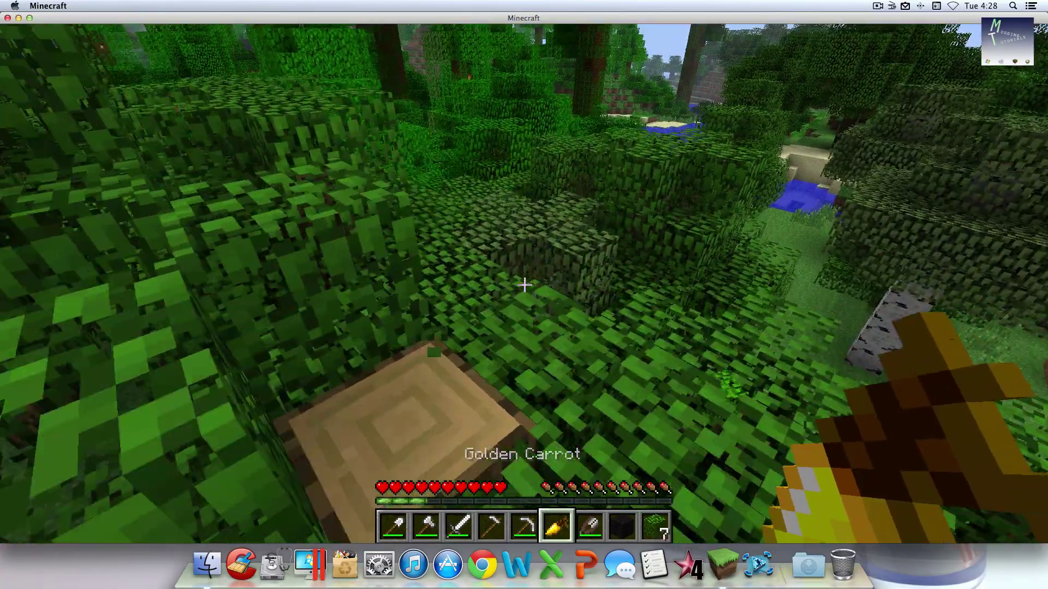
pyautogui.press('w')
pyautogui.scroll(-1, 524, 285)
pyautogui.scroll(1, 523, 284)
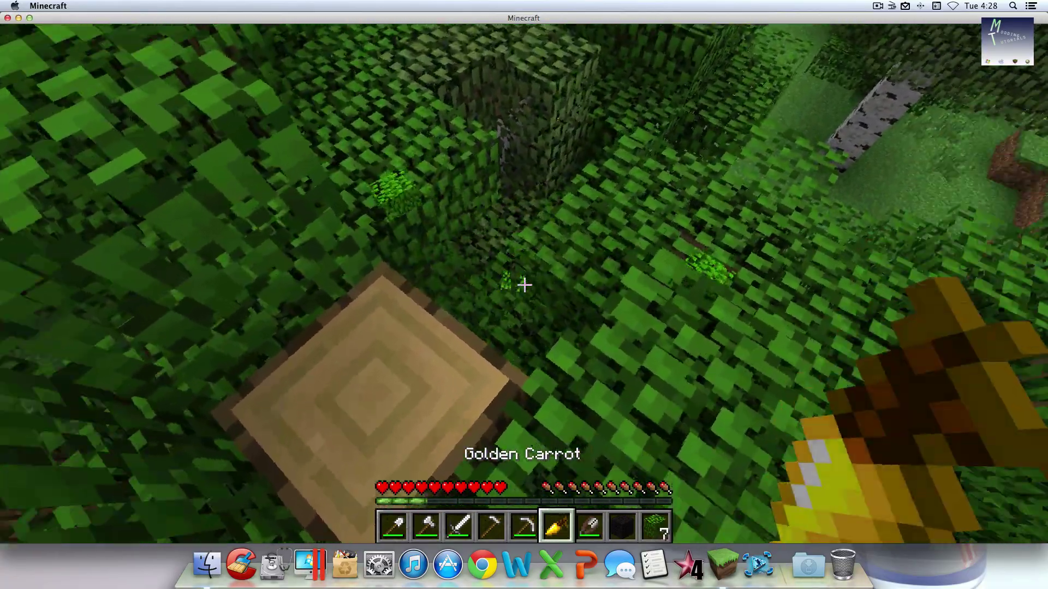
pyautogui.scroll(-1, 524, 284)
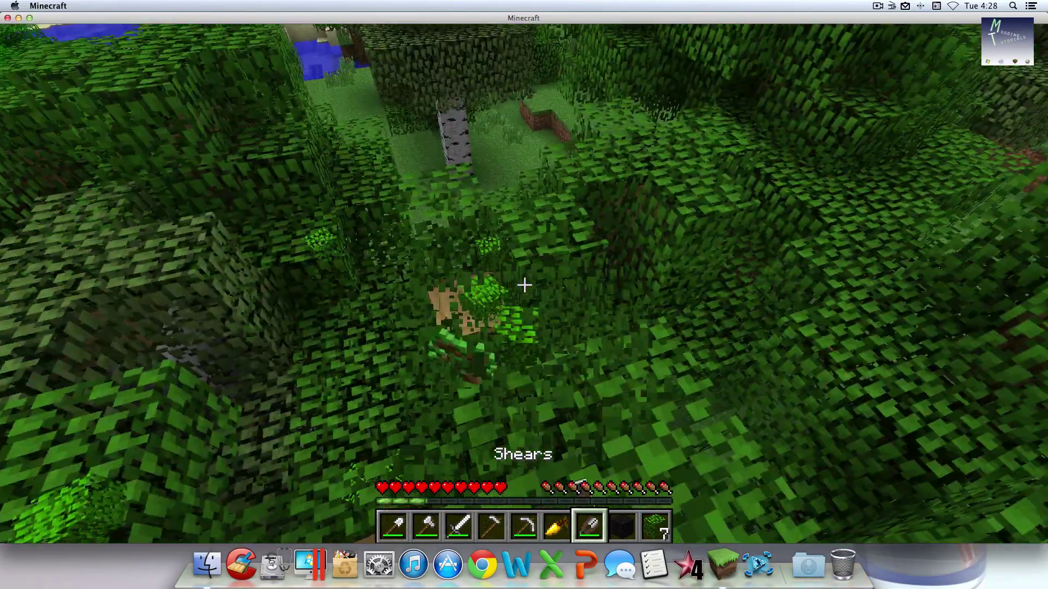
pyautogui.scroll(1, 523, 284)
pyautogui.press('w')
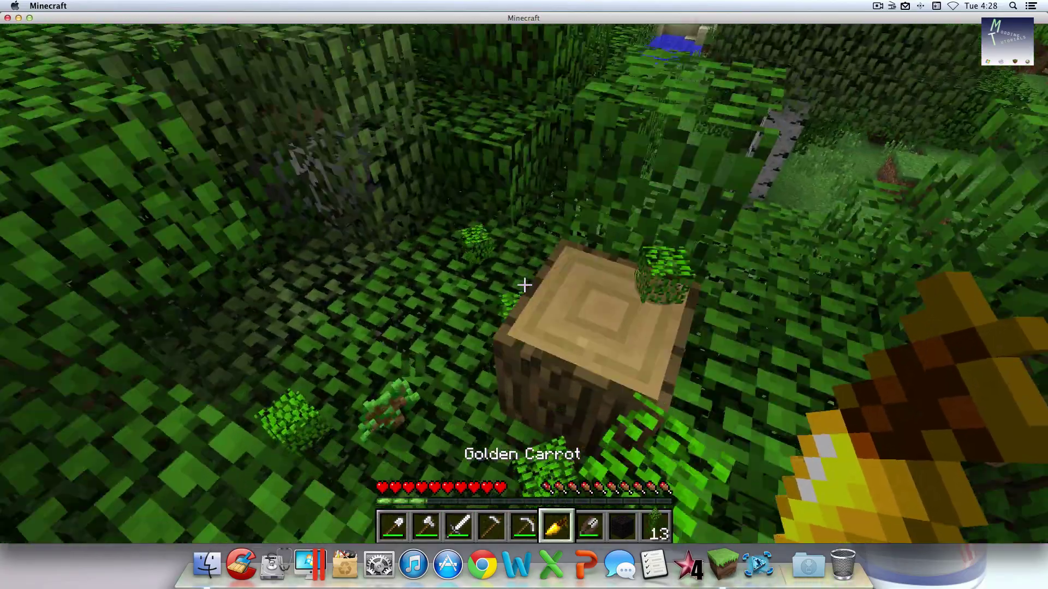
pyautogui.press('w')
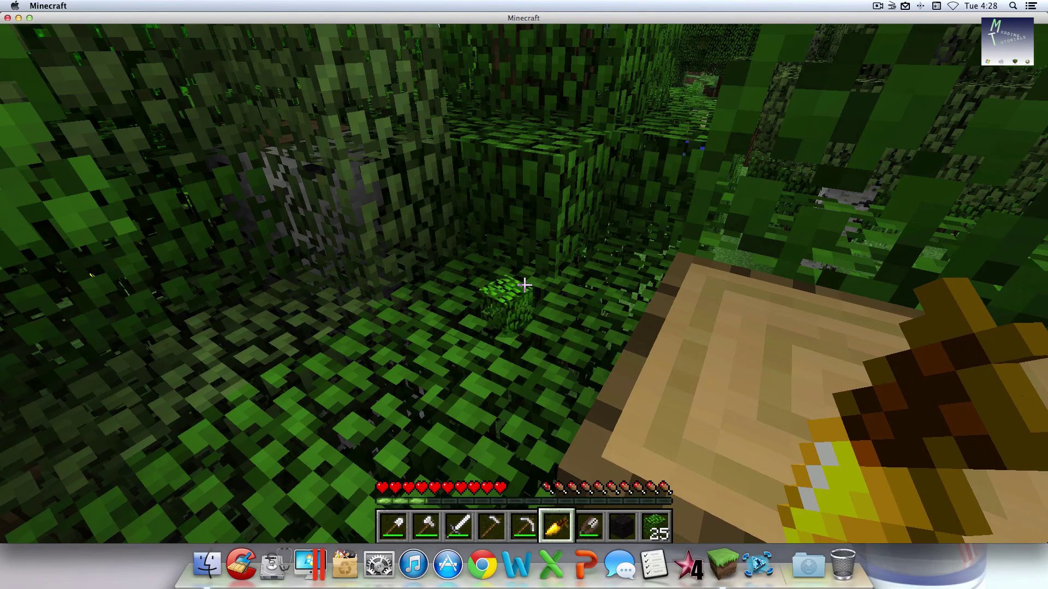
pyautogui.press('w')
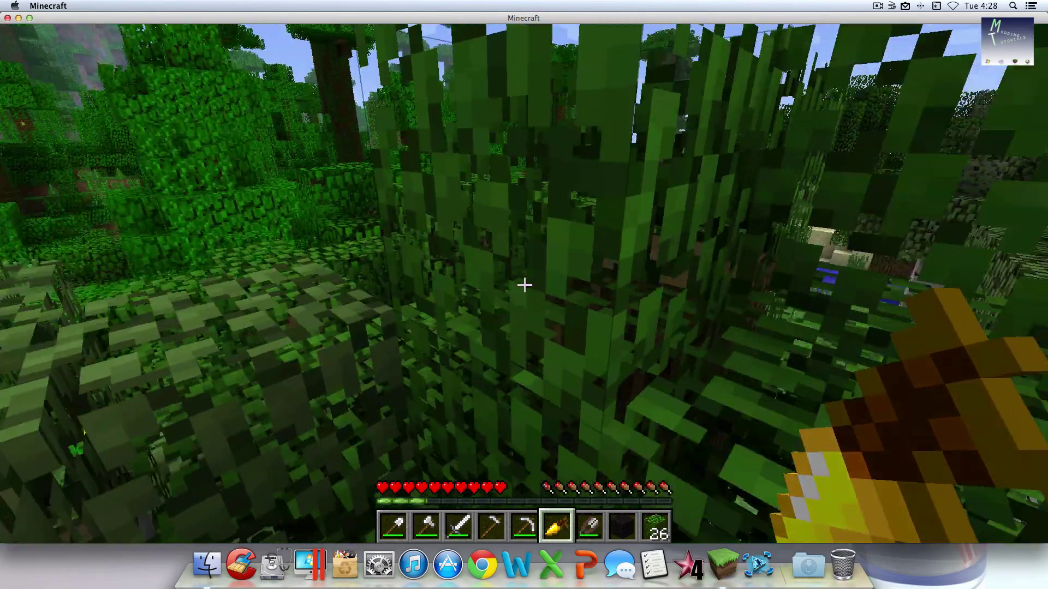
pyautogui.press('w')
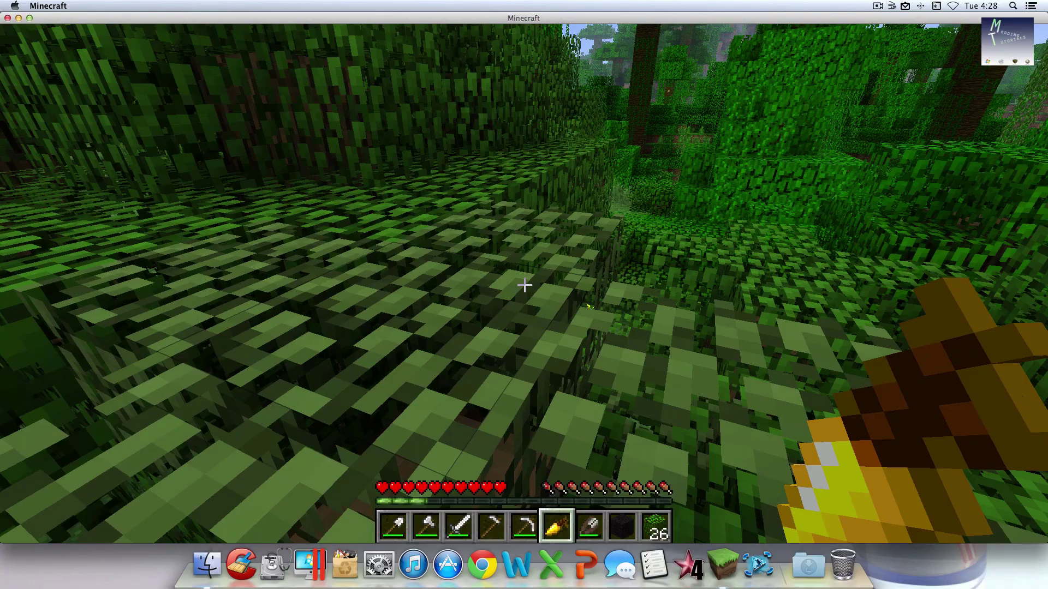
# Approach the standing oak trunk through the leaves and start hitting blocks with the golden carrot slot selected.
pyautogui.click(524, 284)
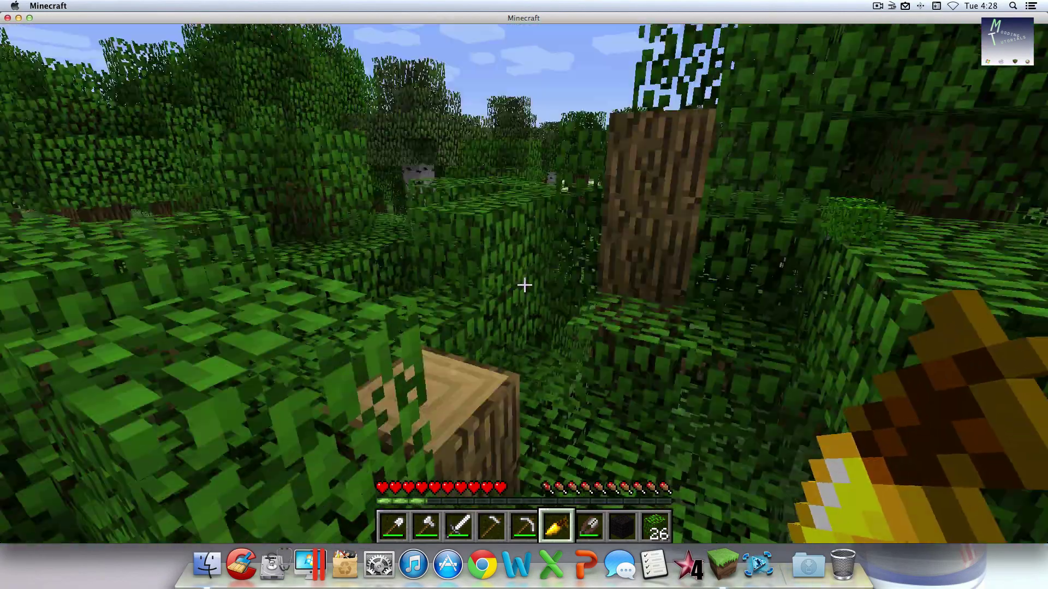
pyautogui.click(524, 284)
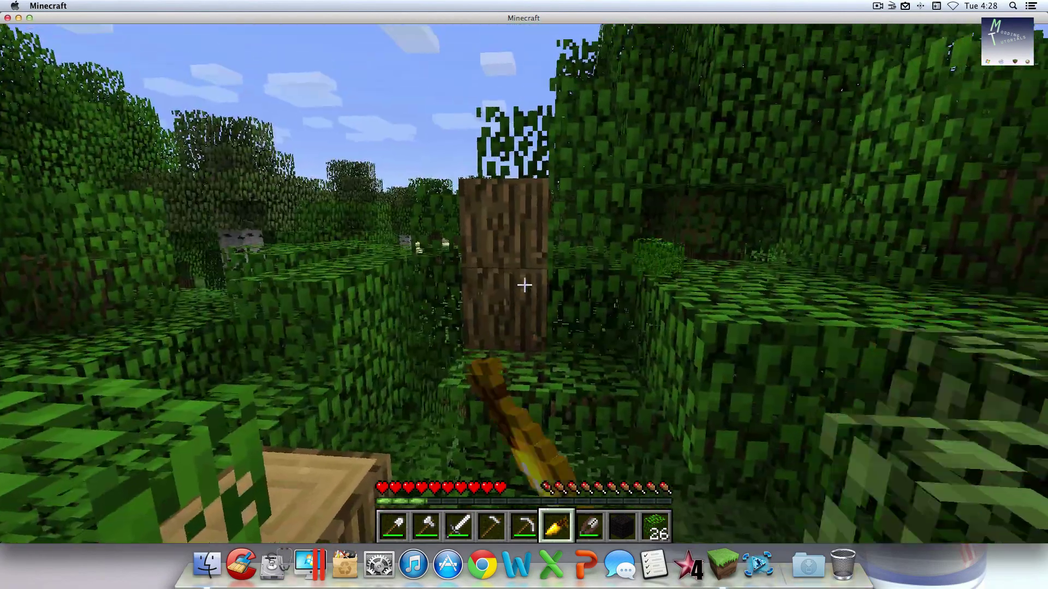
pyautogui.press('w')
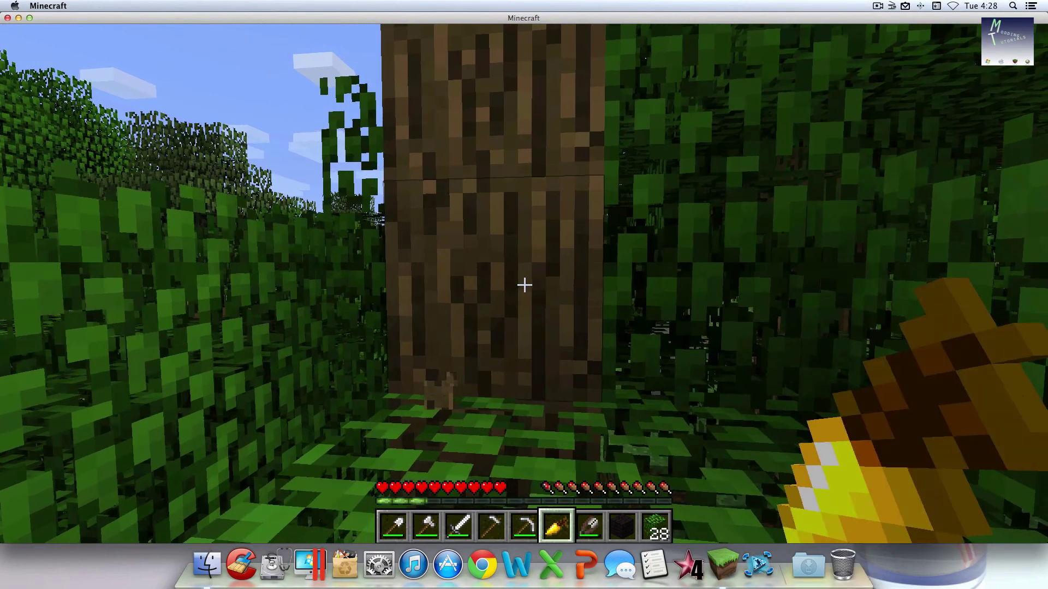